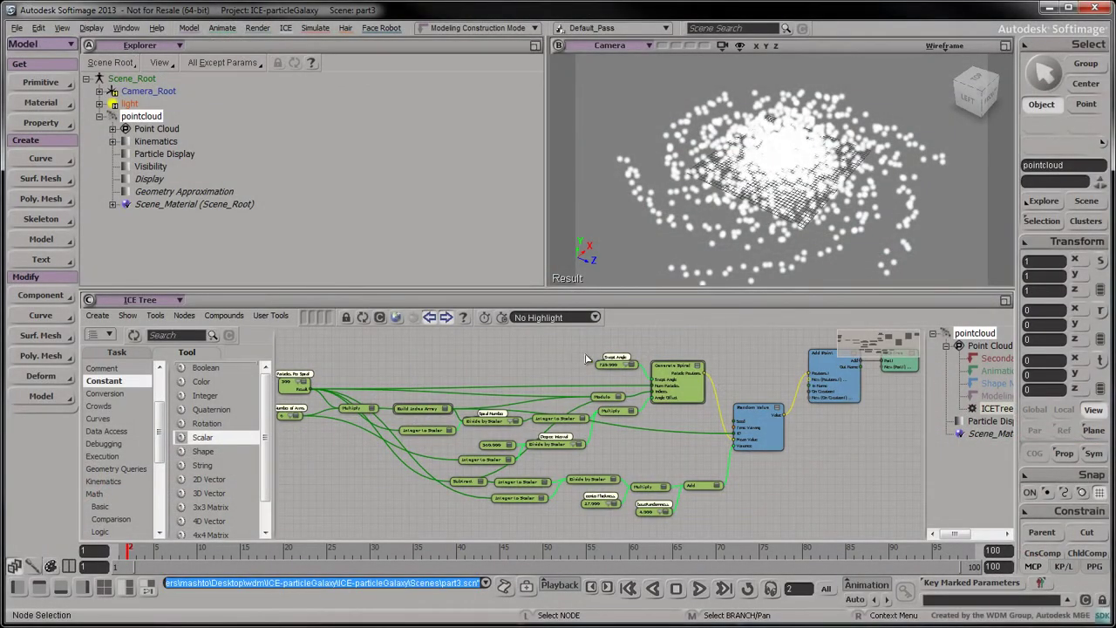
Step: Shift the ICETree root node rightward, clear of the Add Point node, in the pointcloud ICE graph
key(s)
drag(862, 441, 622, 426)
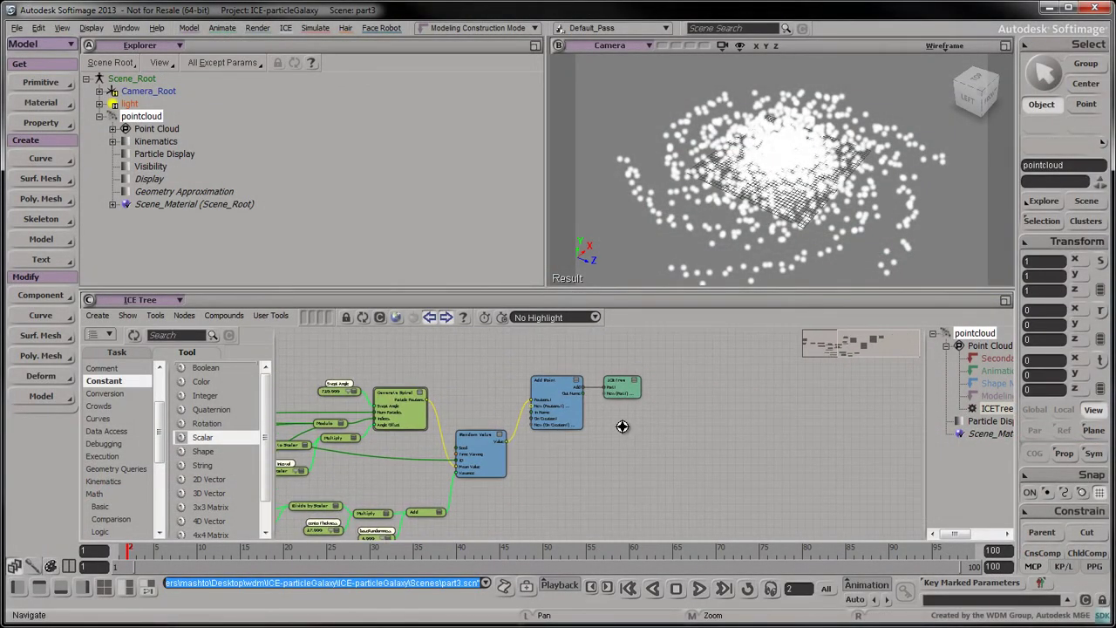
scroll(622, 426, up, 3)
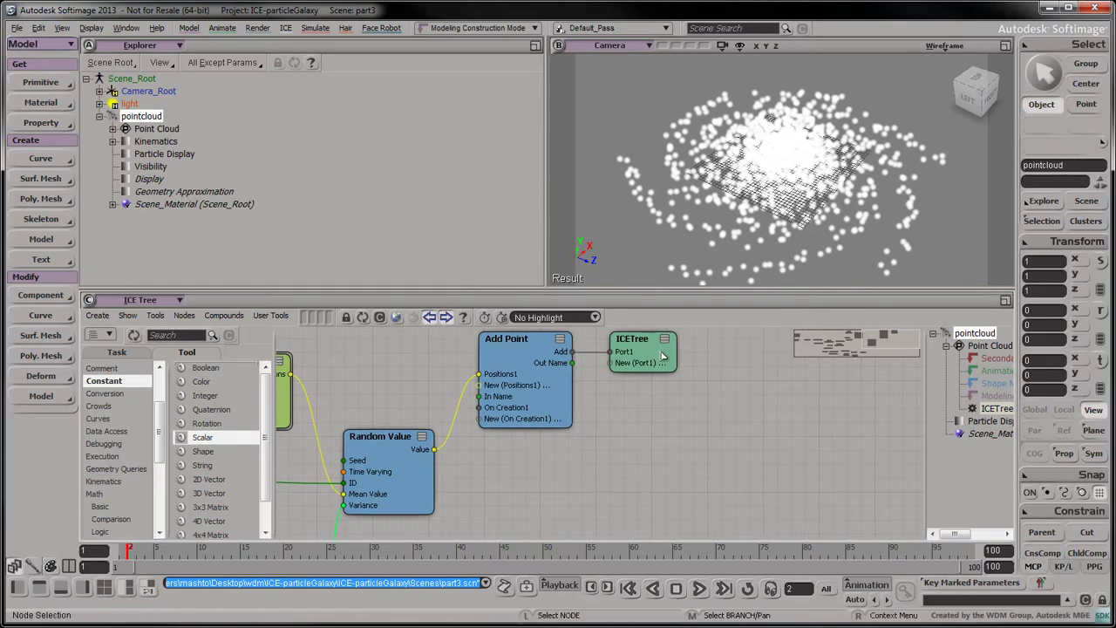
drag(662, 355, 741, 390)
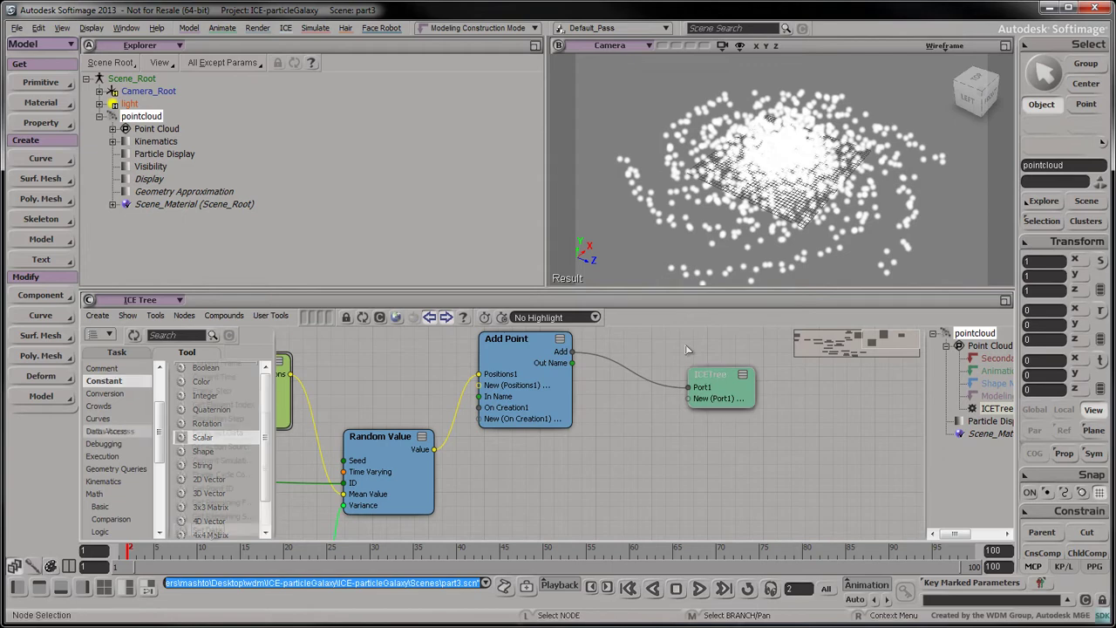
Step: Add a Set Data node on ICETree Port2 that sets pointcloud.Size
click(109, 431)
drag(206, 529, 593, 448)
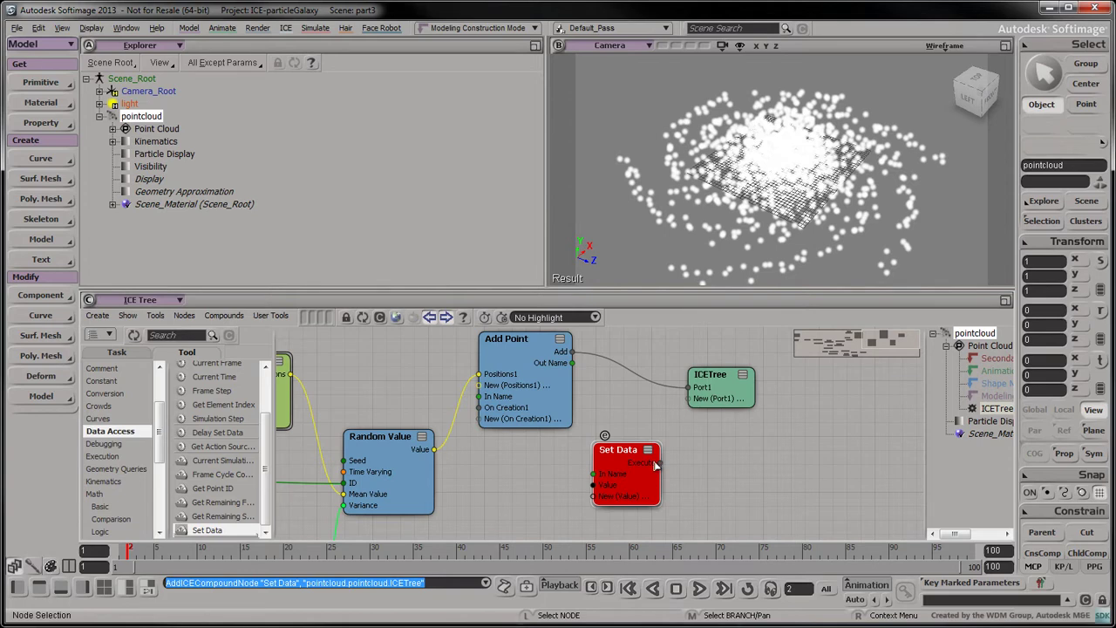
drag(660, 462, 695, 401)
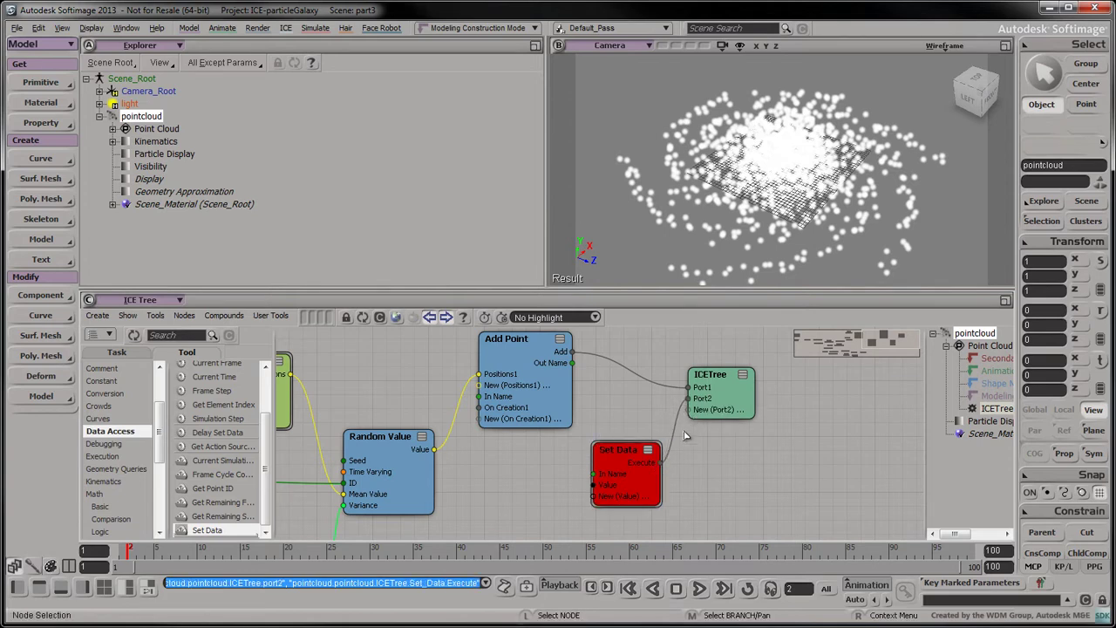
double_click(626, 477)
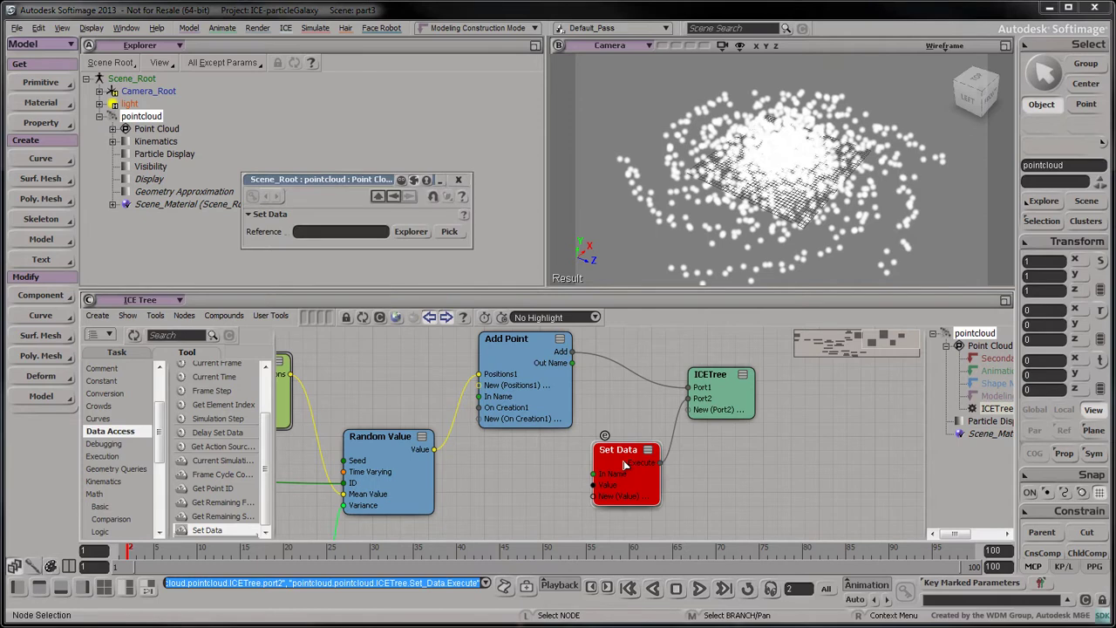
click(422, 234)
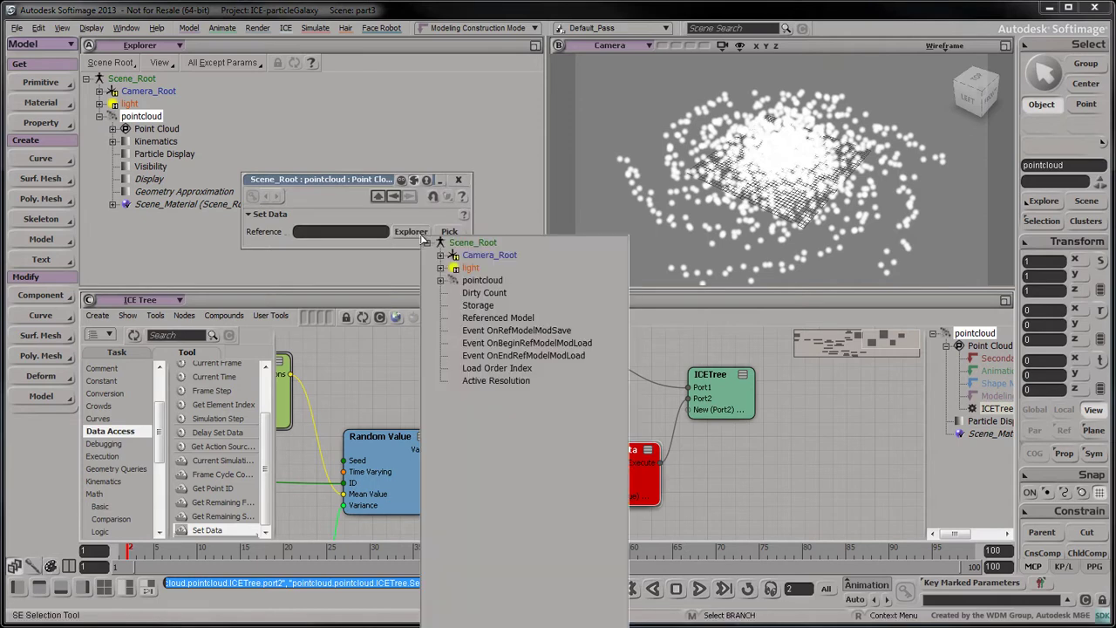
click(440, 279)
click(453, 293)
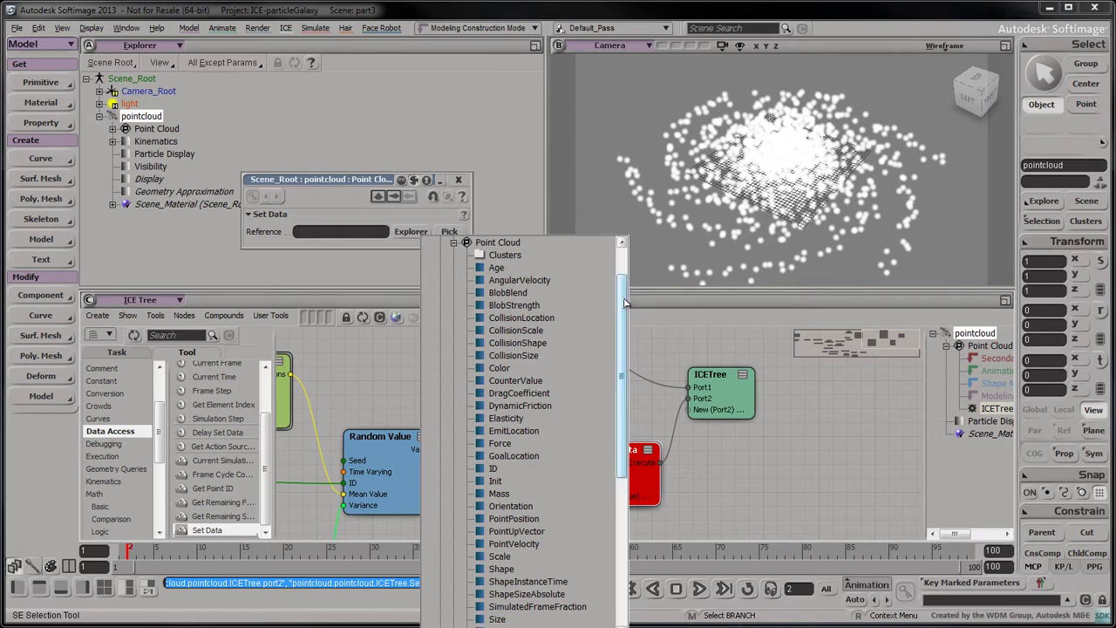
drag(626, 305, 625, 357)
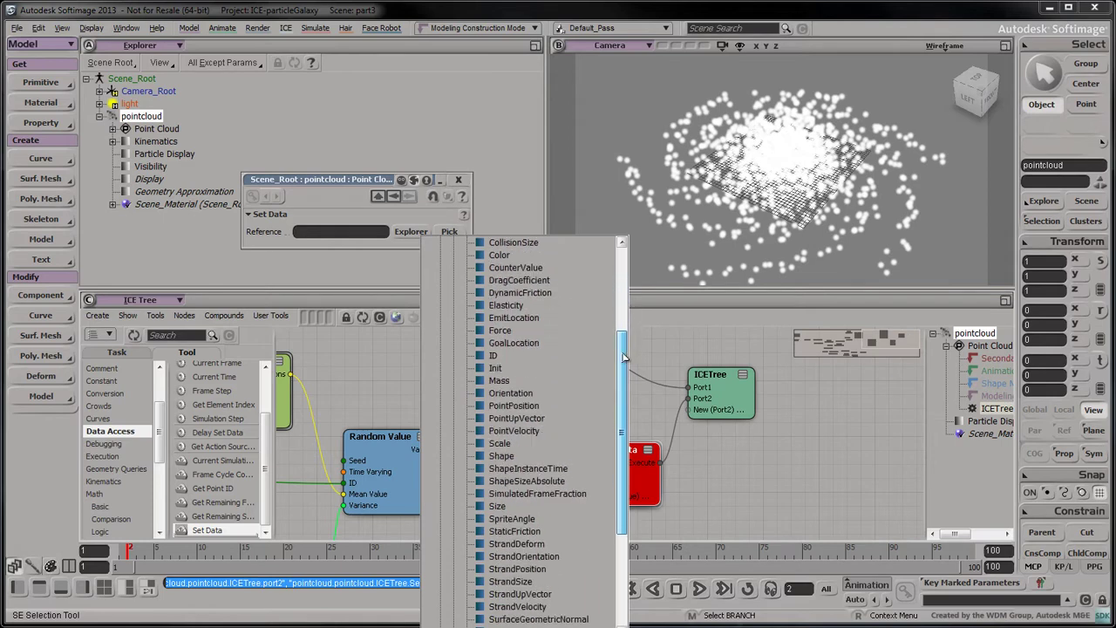
click(501, 507)
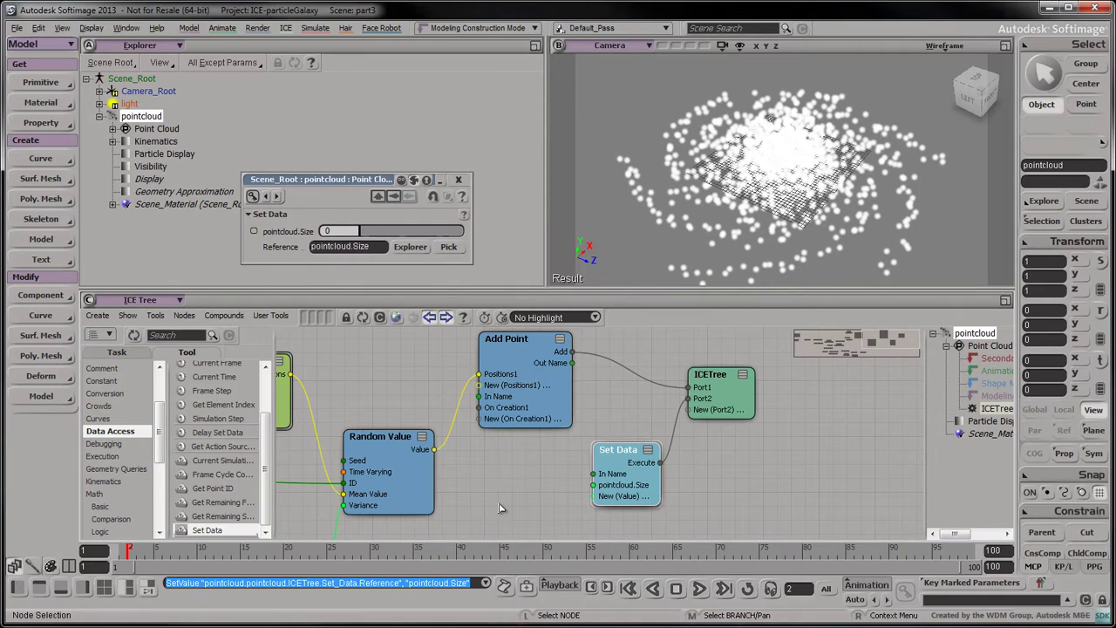
Step: Feed a Scalar constant of 1 into the pointcloud.Size input
click(101, 381)
drag(202, 404, 521, 486)
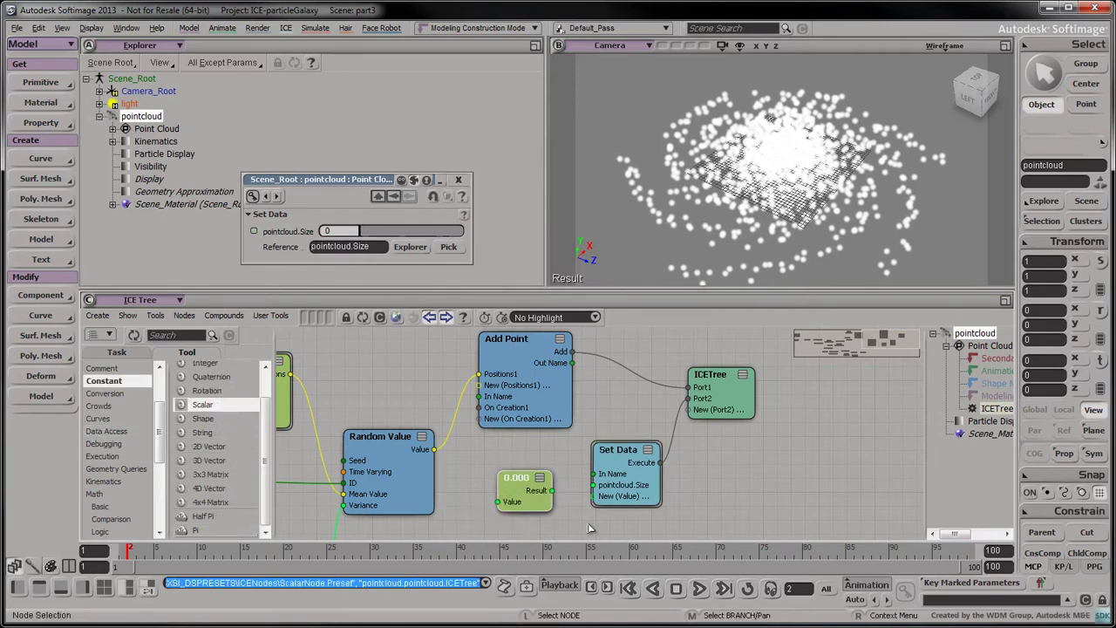
click(515, 484)
click(332, 232)
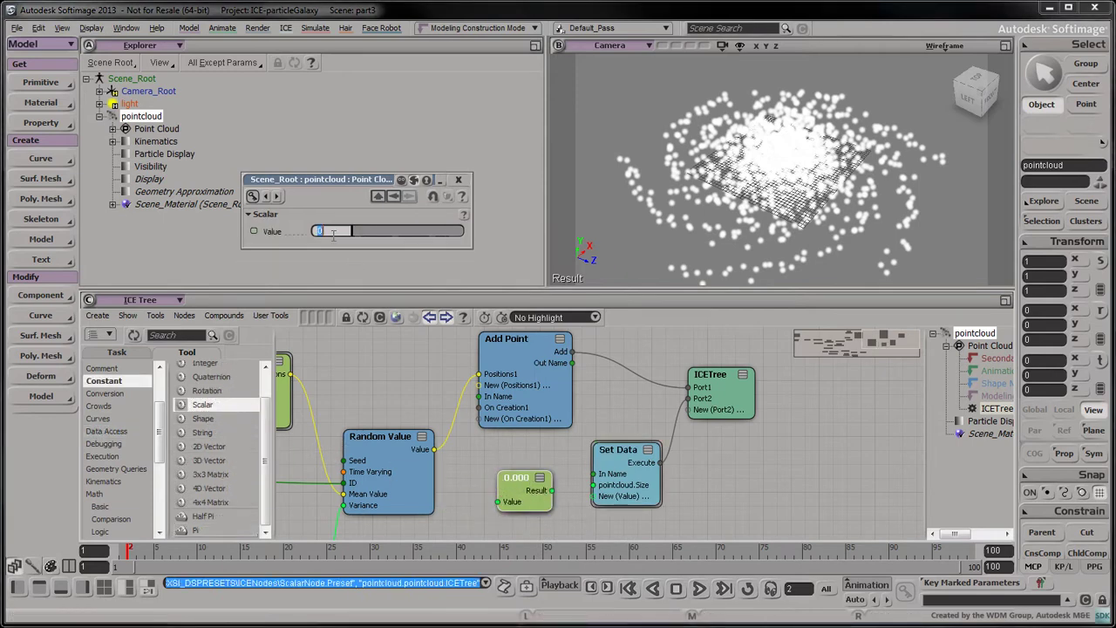
key(Return)
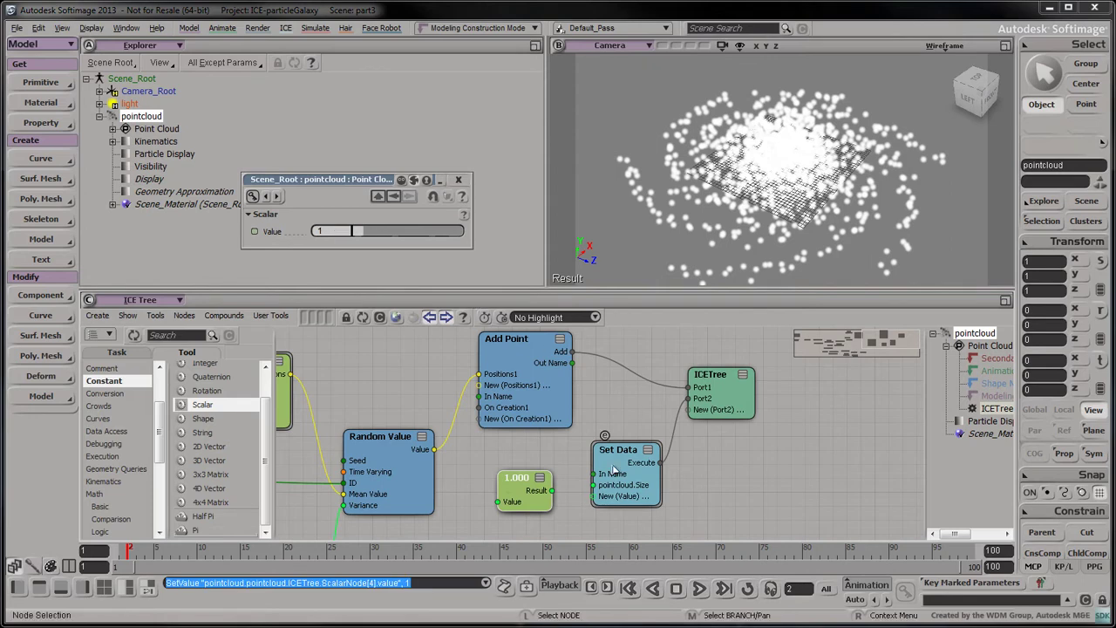
drag(552, 490, 605, 491)
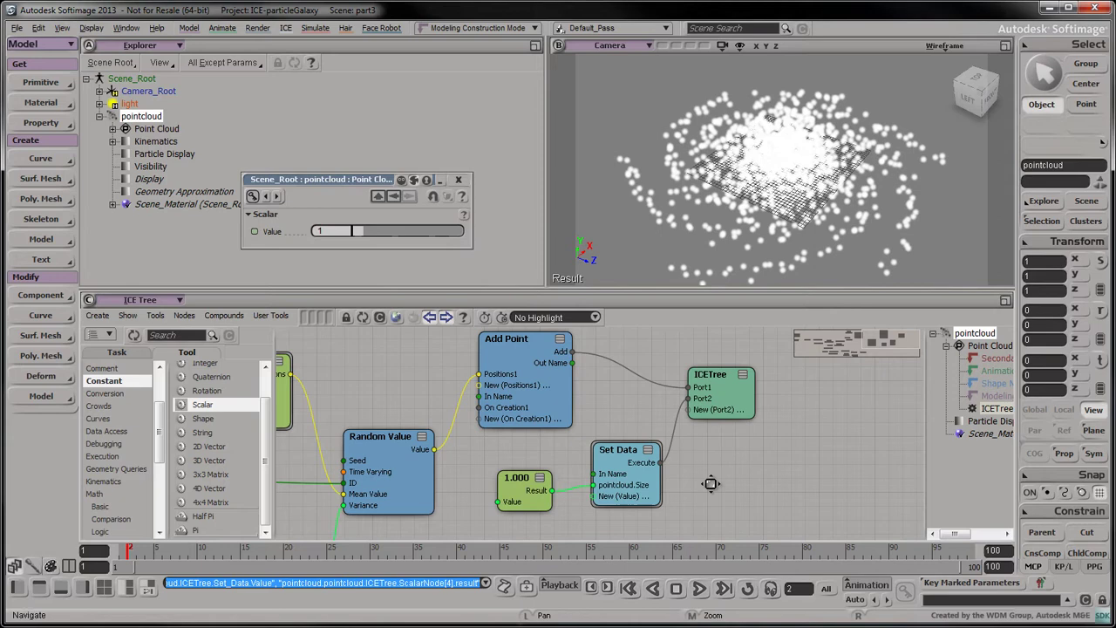
Step: Add a Shape node wired into Set Data for pointcloud.Shape
middle_drag(710, 485, 713, 408)
drag(202, 421, 511, 466)
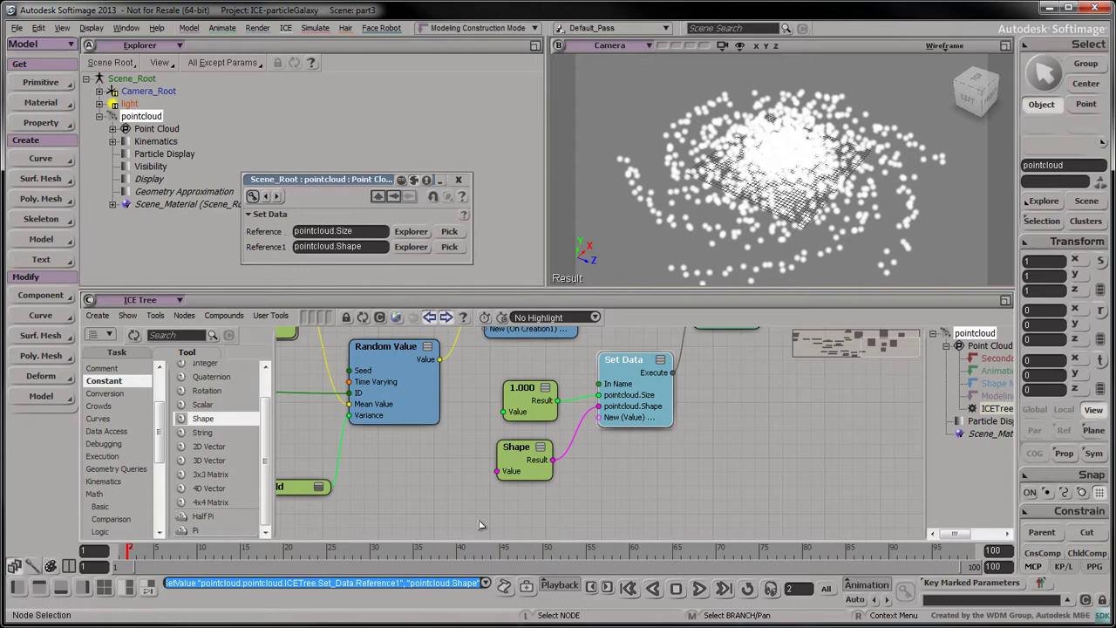
scroll(116, 393, up, 1)
Step: Wire a Randomize Color node into Set Data's third value and browse pointcloud attributes for it
click(96, 389)
drag(220, 503, 471, 494)
middle_drag(648, 502, 611, 458)
drag(523, 475, 576, 388)
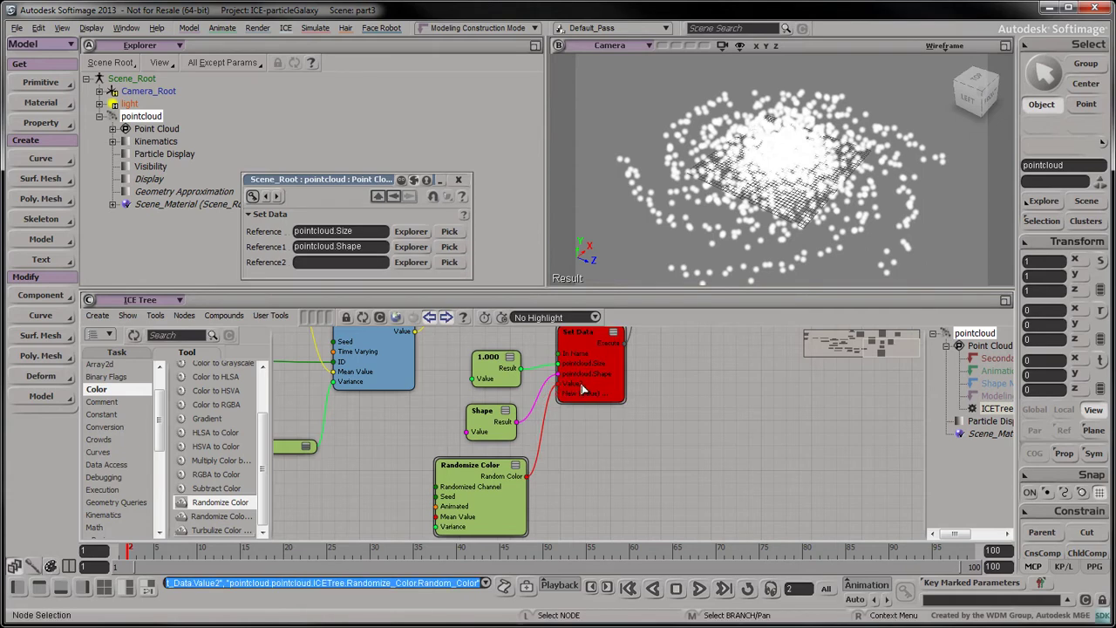
click(409, 263)
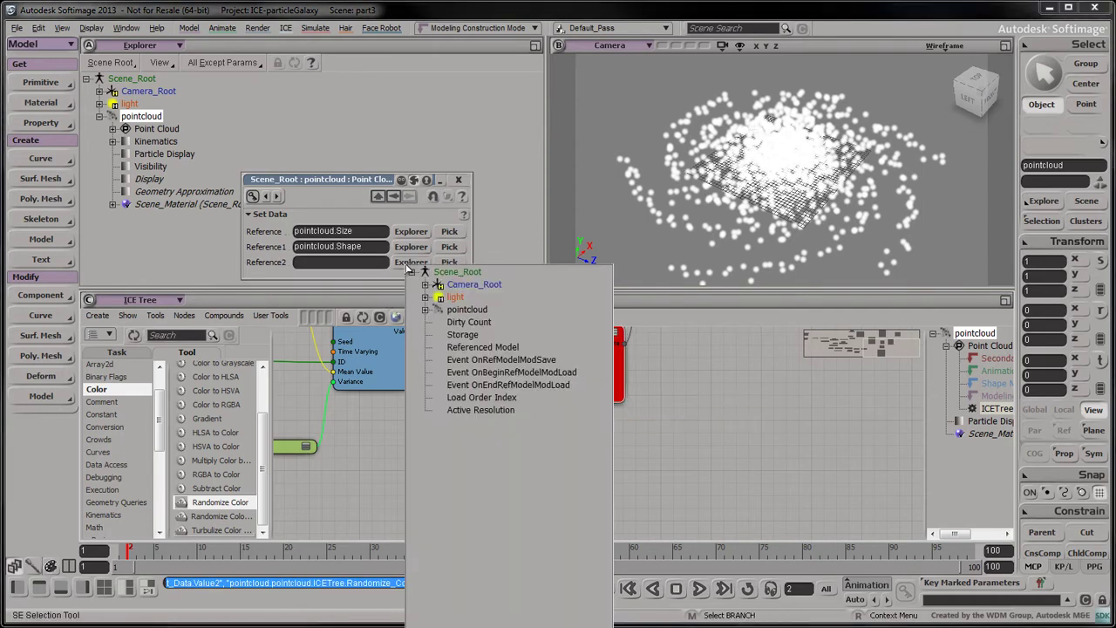
click(424, 310)
click(438, 321)
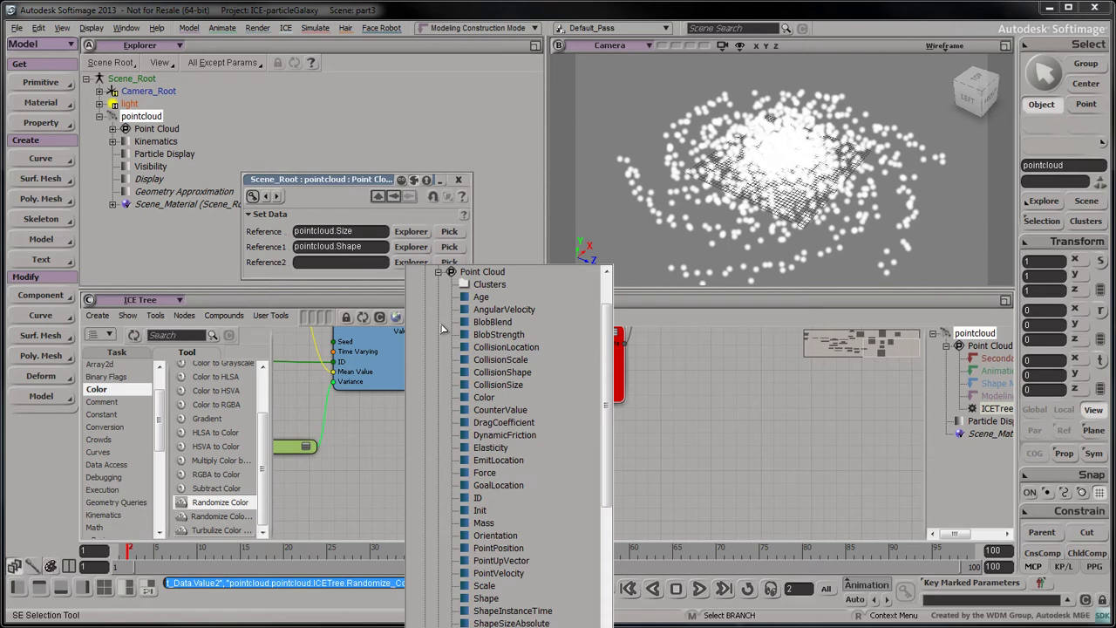
Step: Set the third reference to pointcloud.Color and make Randomize Color randomize only Lightness
click(481, 396)
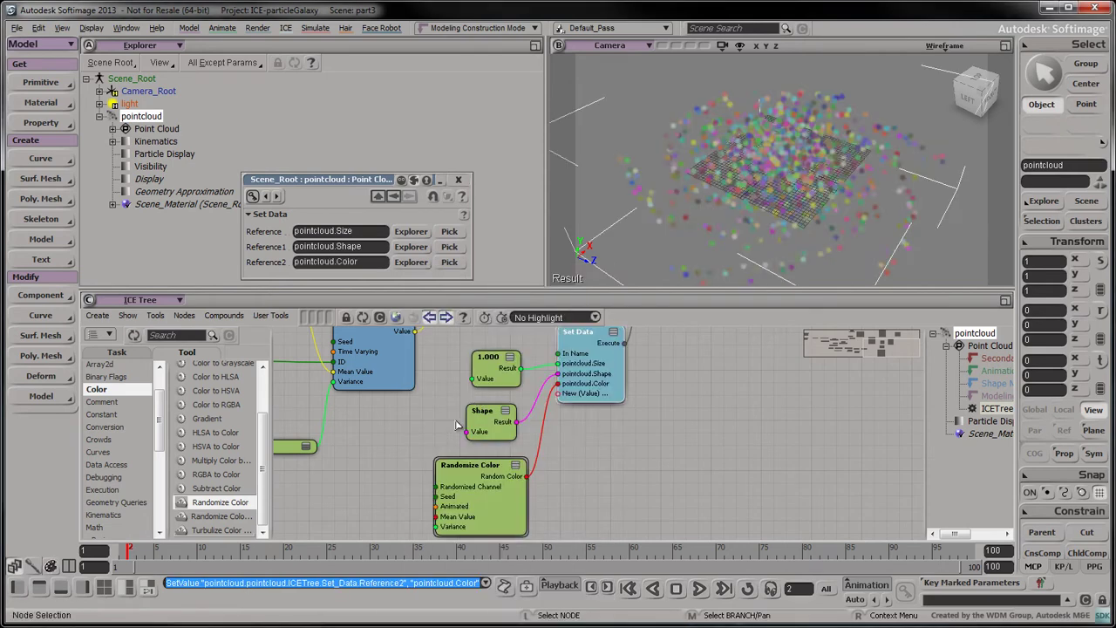
double_click(460, 477)
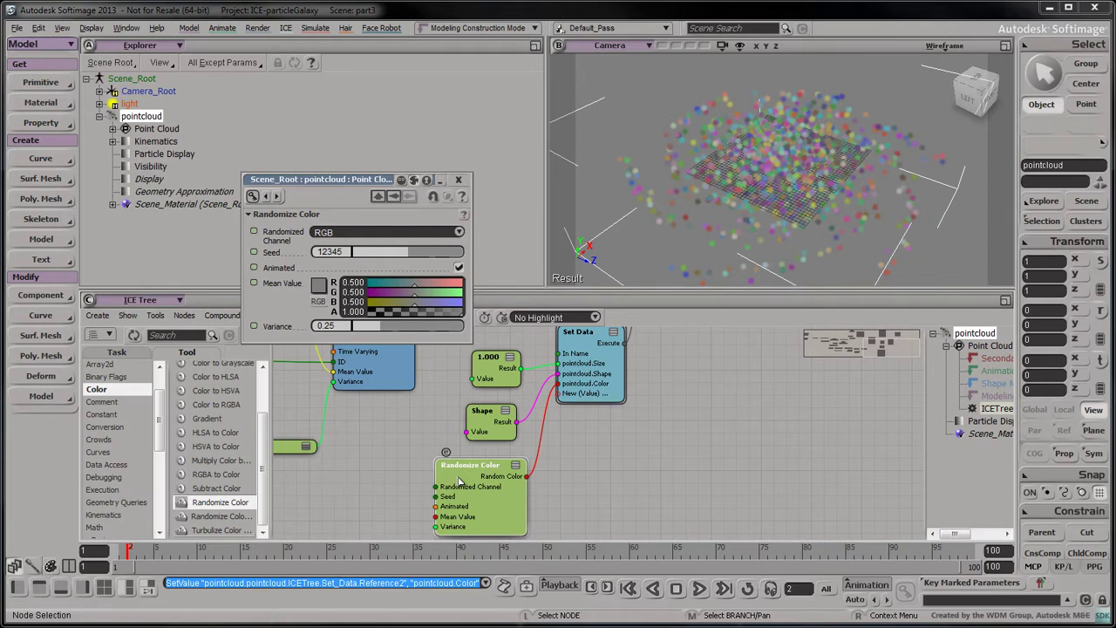
click(364, 231)
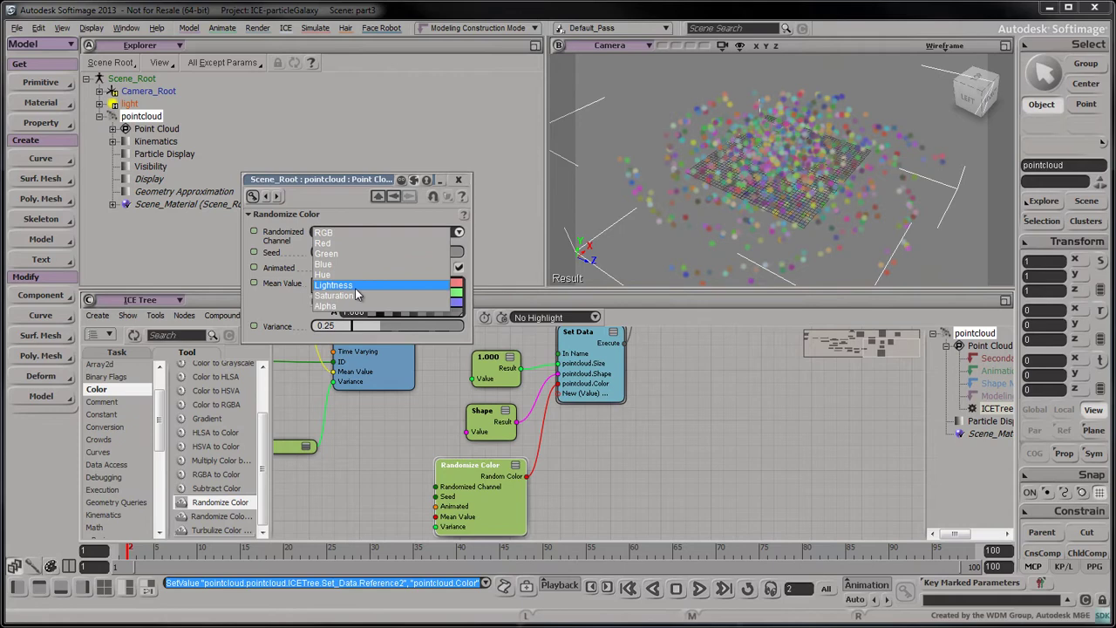
click(342, 285)
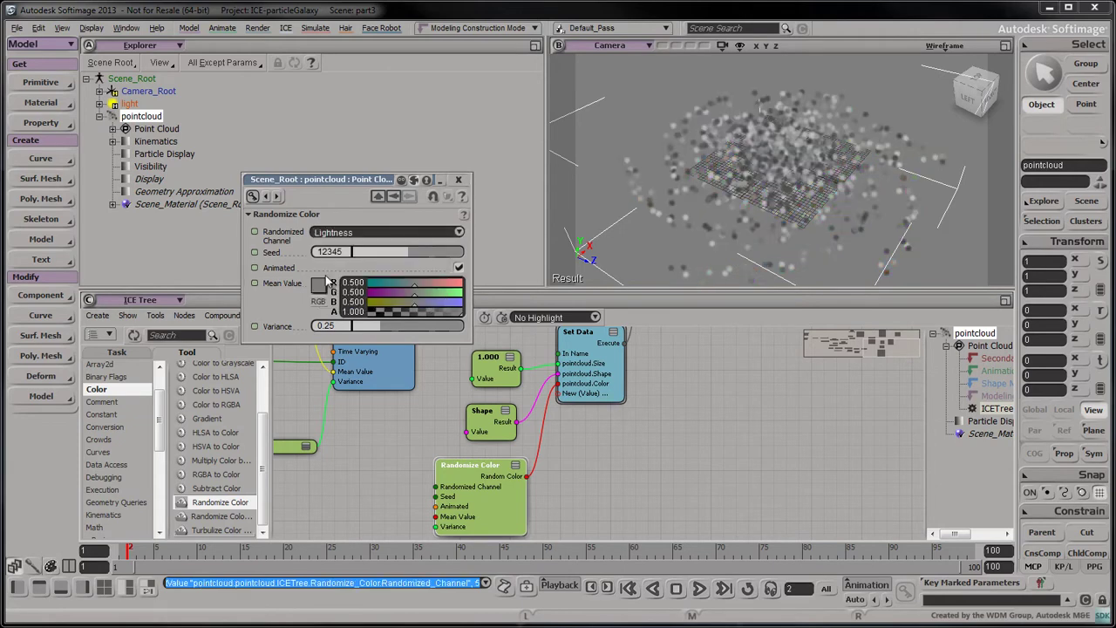
Step: Set the Randomize Color mean value to R 1, G 0.8, B 0.6, A 0.6
double_click(353, 282)
text(1)
key(Return)
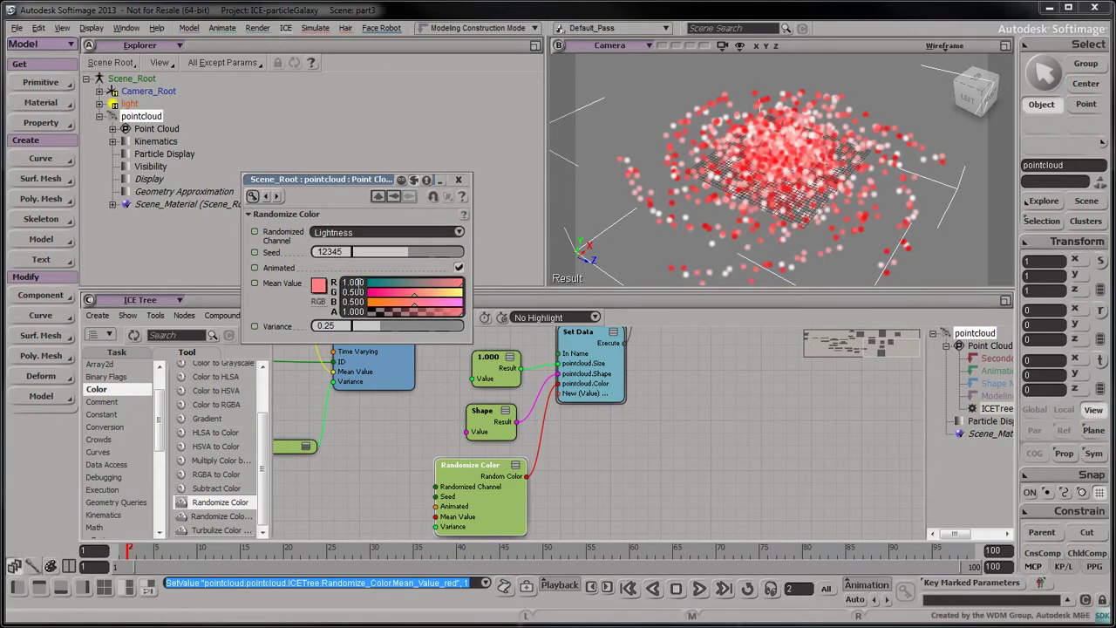
double_click(353, 292)
text(0.8)
key(Return)
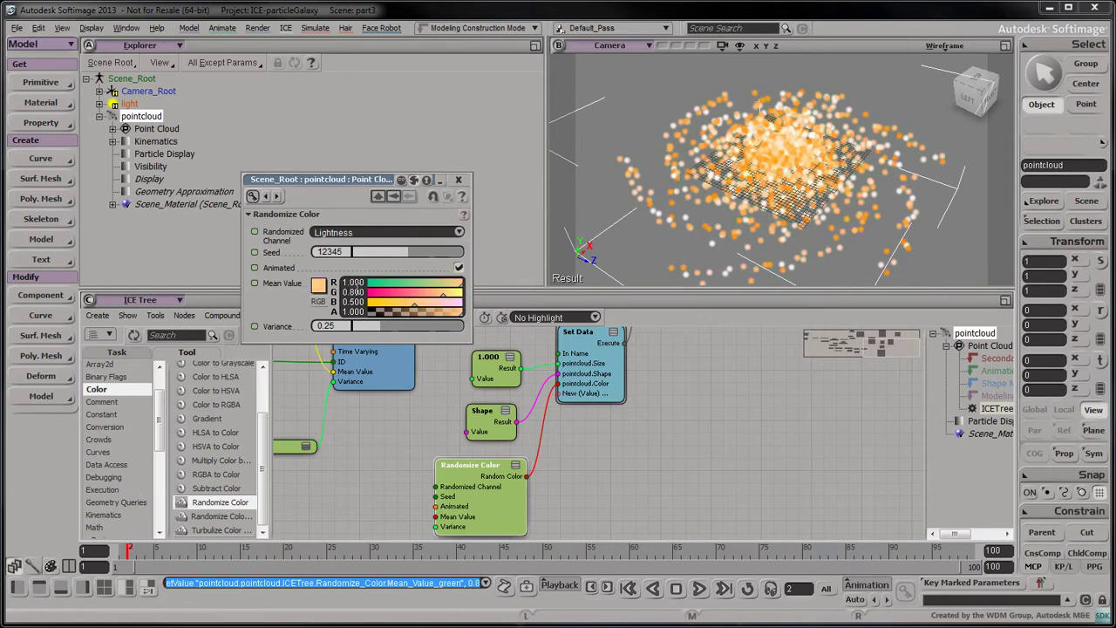
double_click(353, 301)
text(0.6)
key(Return)
double_click(353, 311)
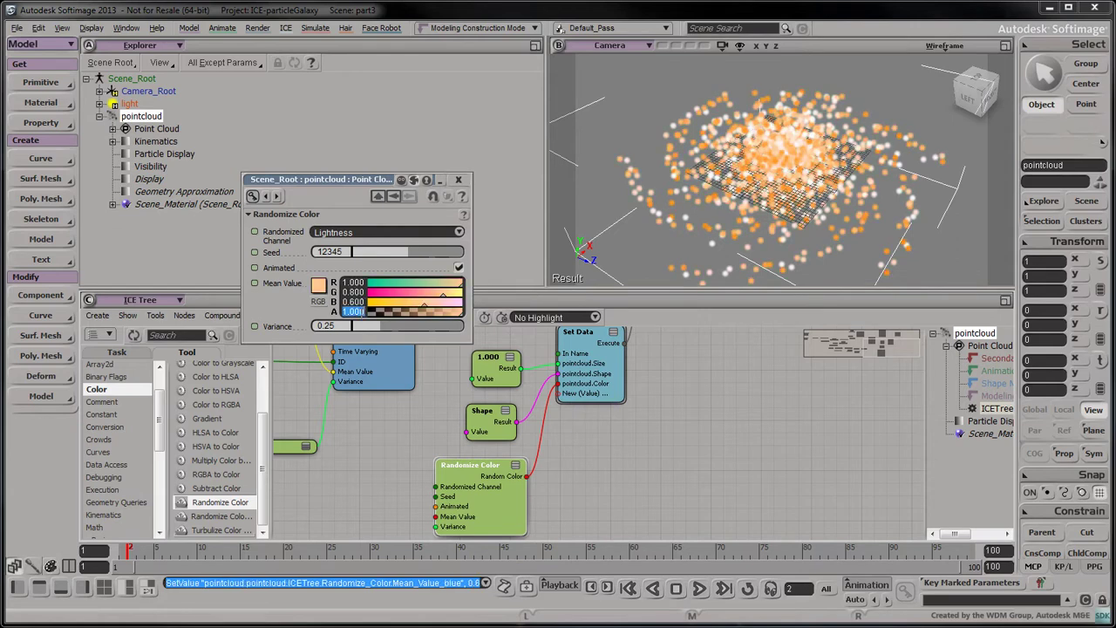
text(0.6)
key(Return)
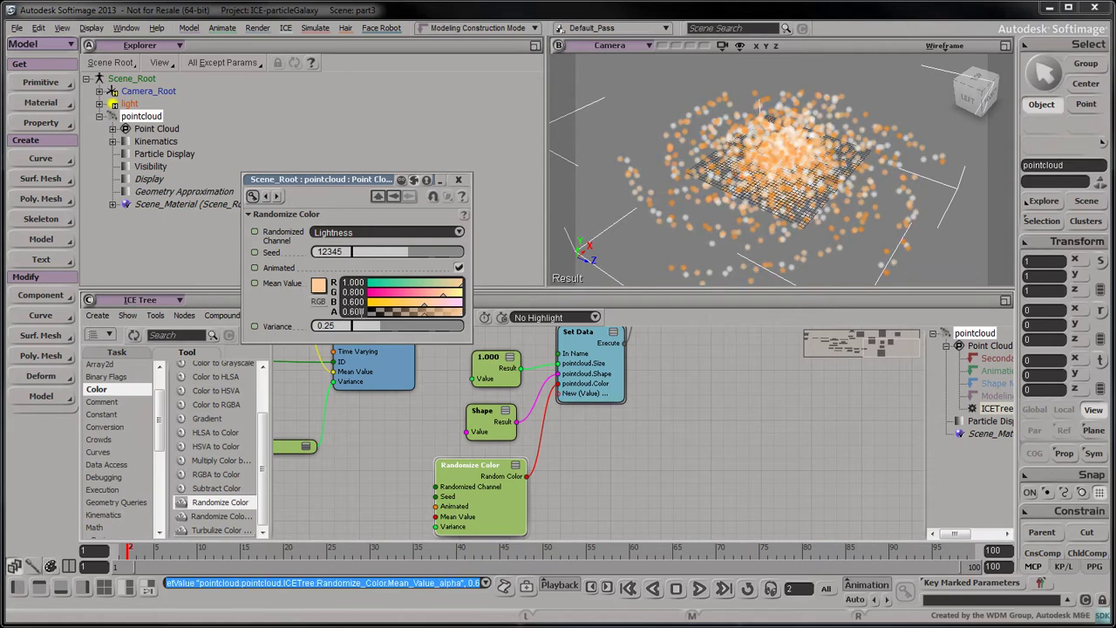
Step: Add a second Scalar constant of 1 feeding pointcloud.Mass on Set Data
click(458, 178)
click(103, 413)
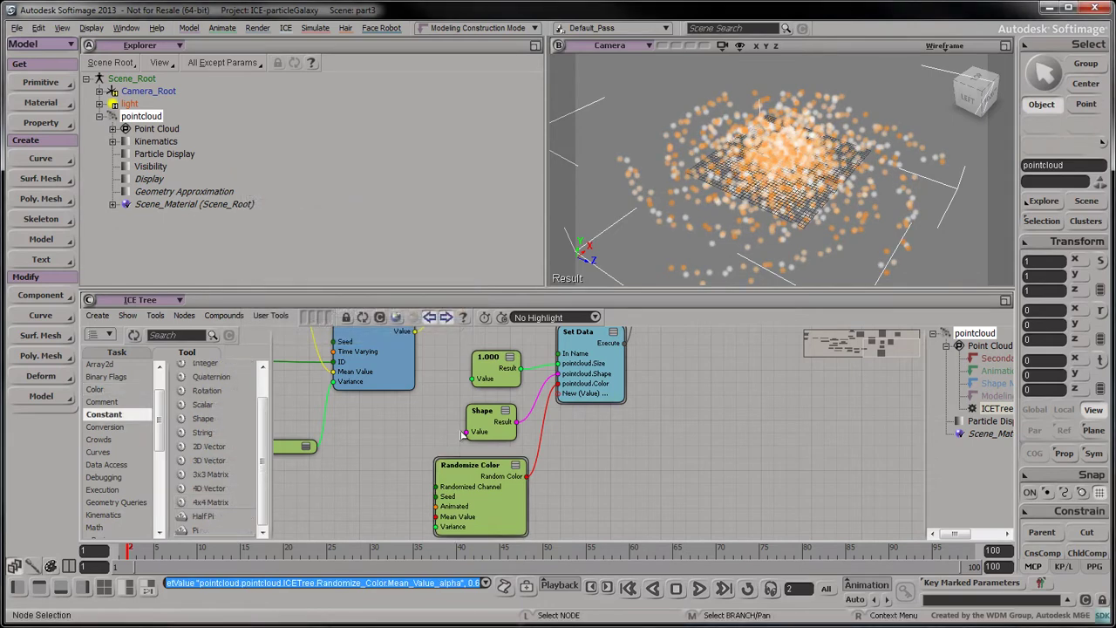
scroll(407, 433, up, 1)
scroll(407, 433, down, 1)
click(533, 458)
drag(203, 404, 504, 485)
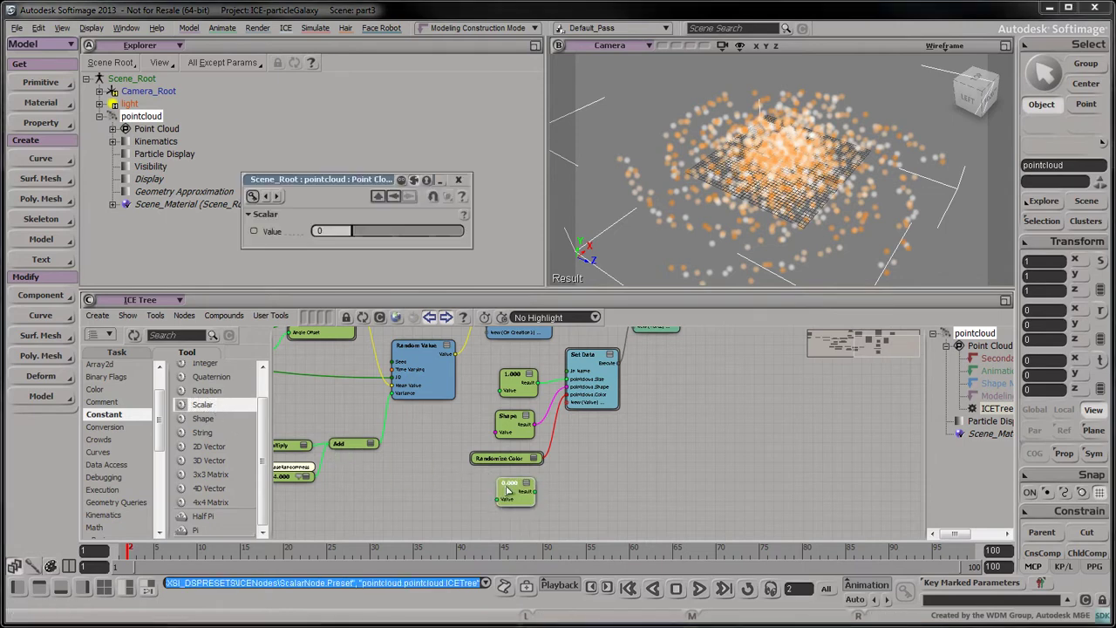
click(332, 231)
key(Return)
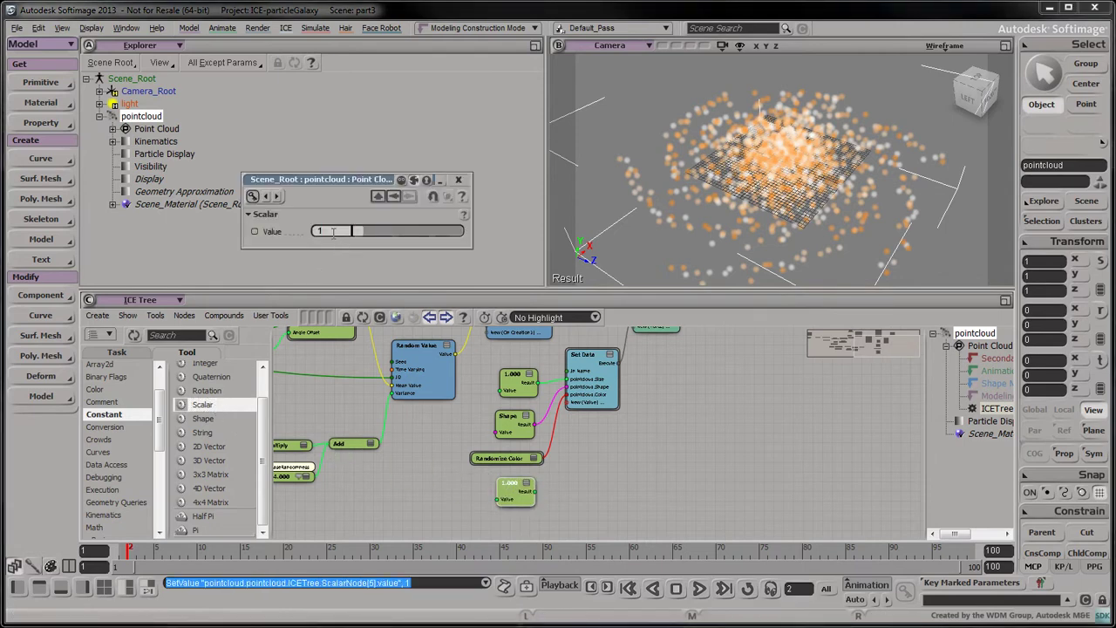
click(458, 179)
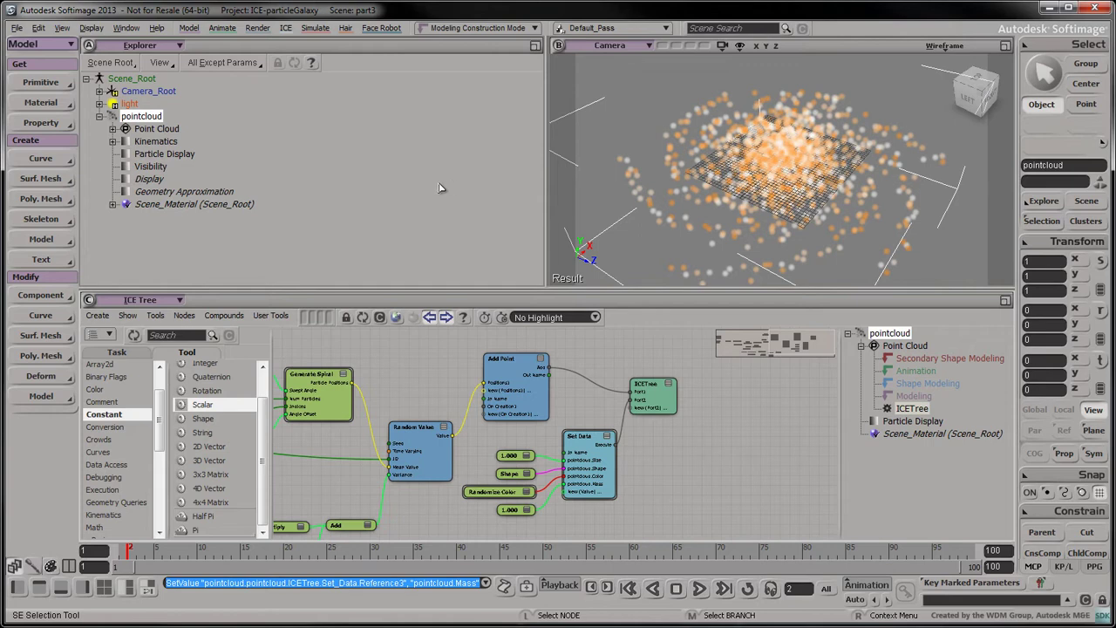
Step: Create a simulated ICE tree and connect a Simulation Root's Execute to ICETree1 Port1
click(96, 316)
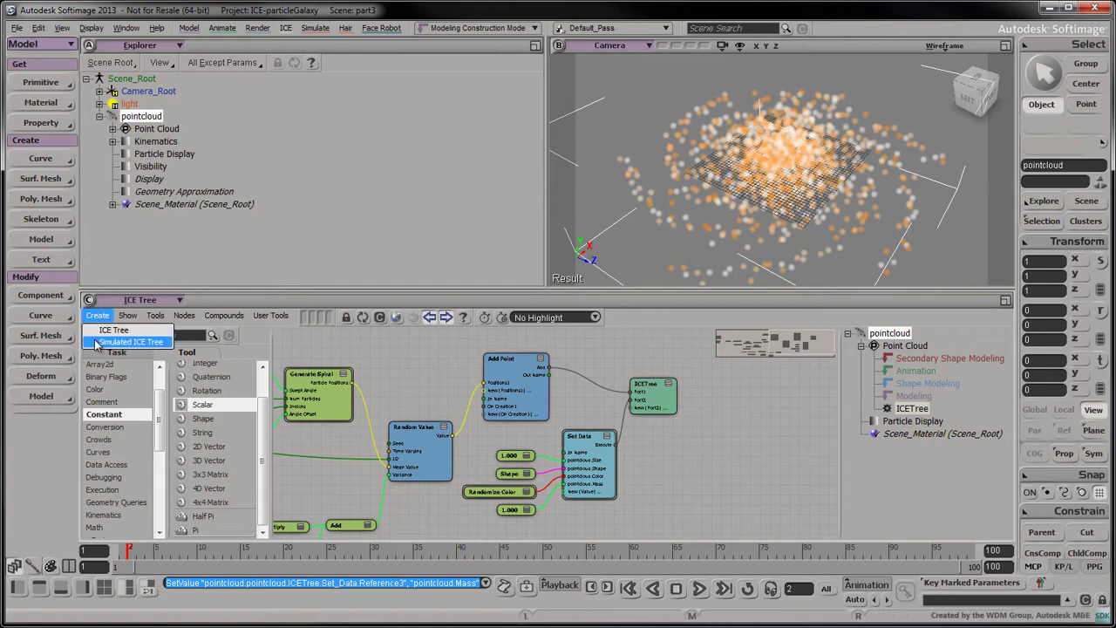
click(97, 345)
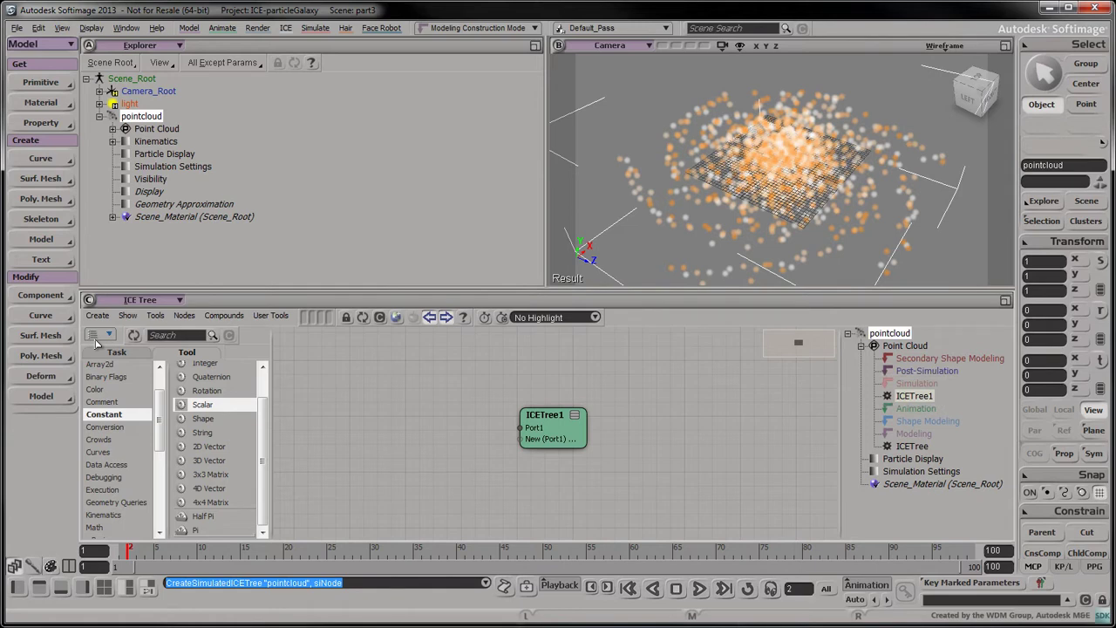
scroll(113, 477, down, 5)
click(107, 478)
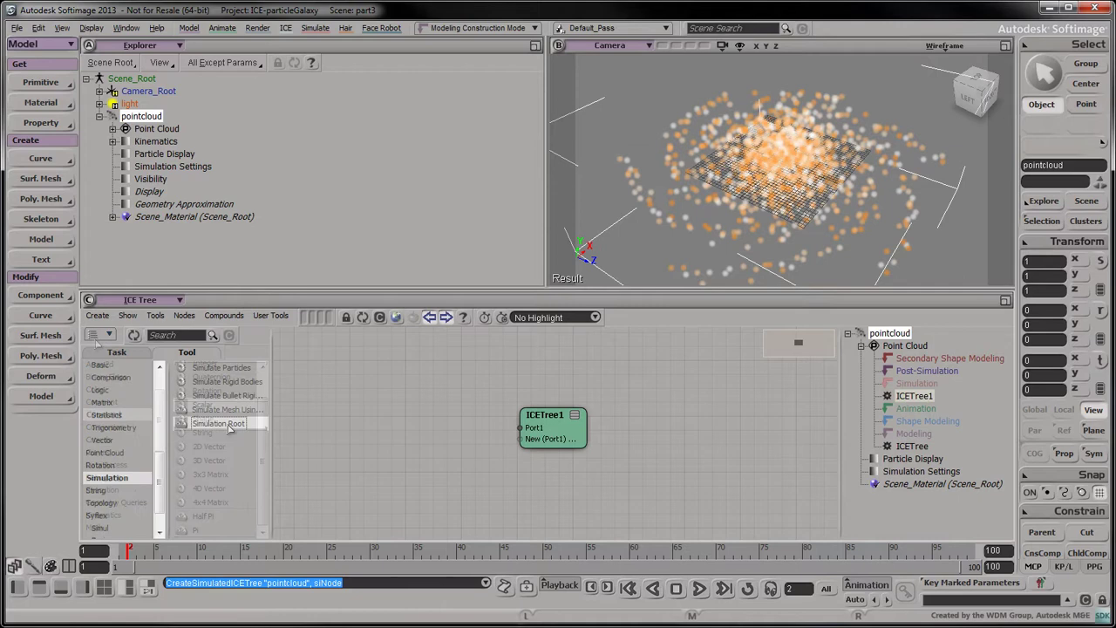
drag(218, 423, 455, 424)
drag(549, 421, 677, 390)
drag(366, 410, 548, 419)
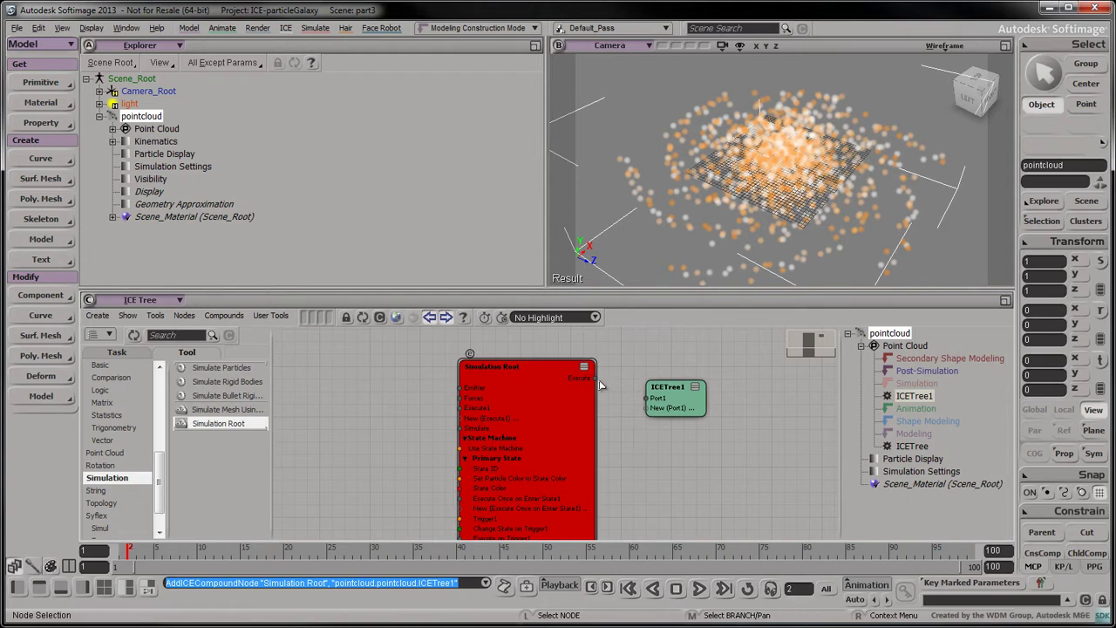
drag(597, 378, 647, 398)
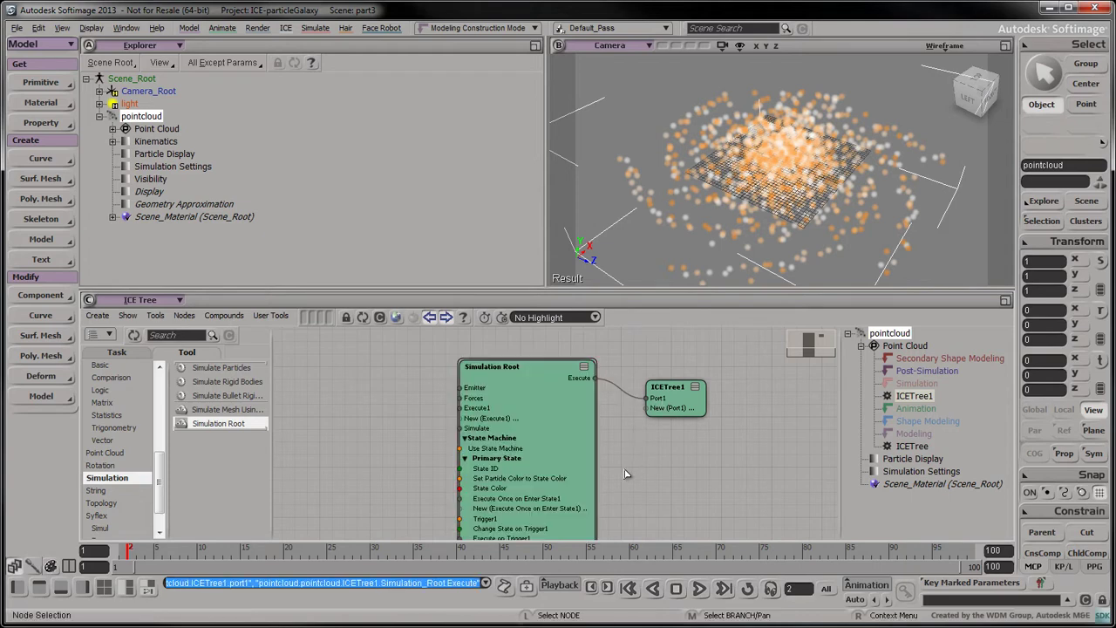
Step: Connect a Simulate Particles node to Simulation Root's Simulate input
drag(220, 367, 317, 399)
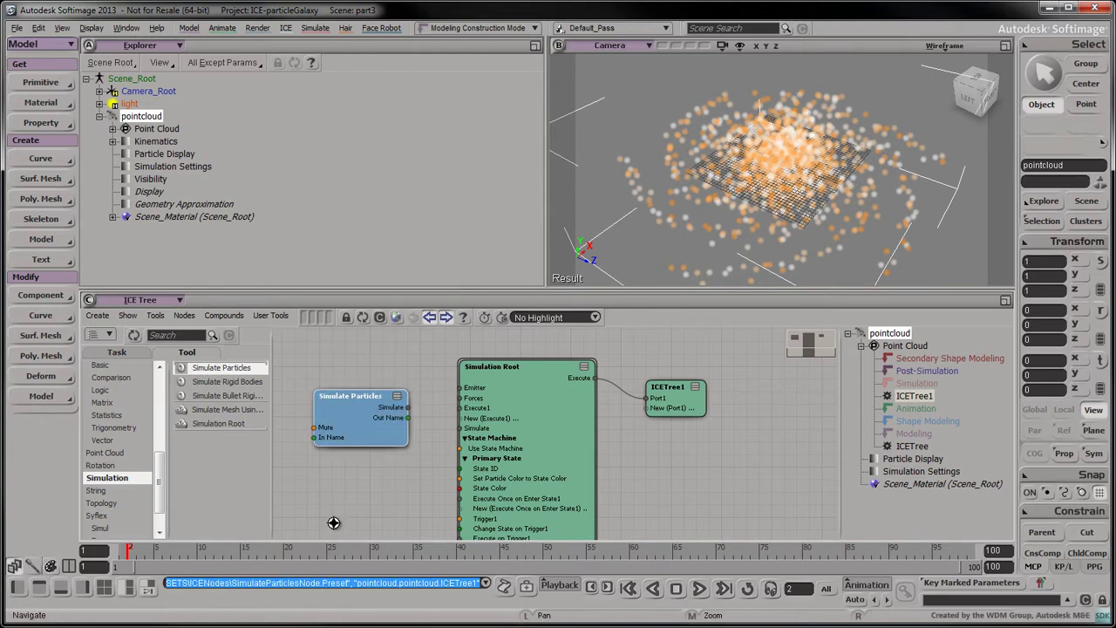
middle_drag(336, 520, 442, 490)
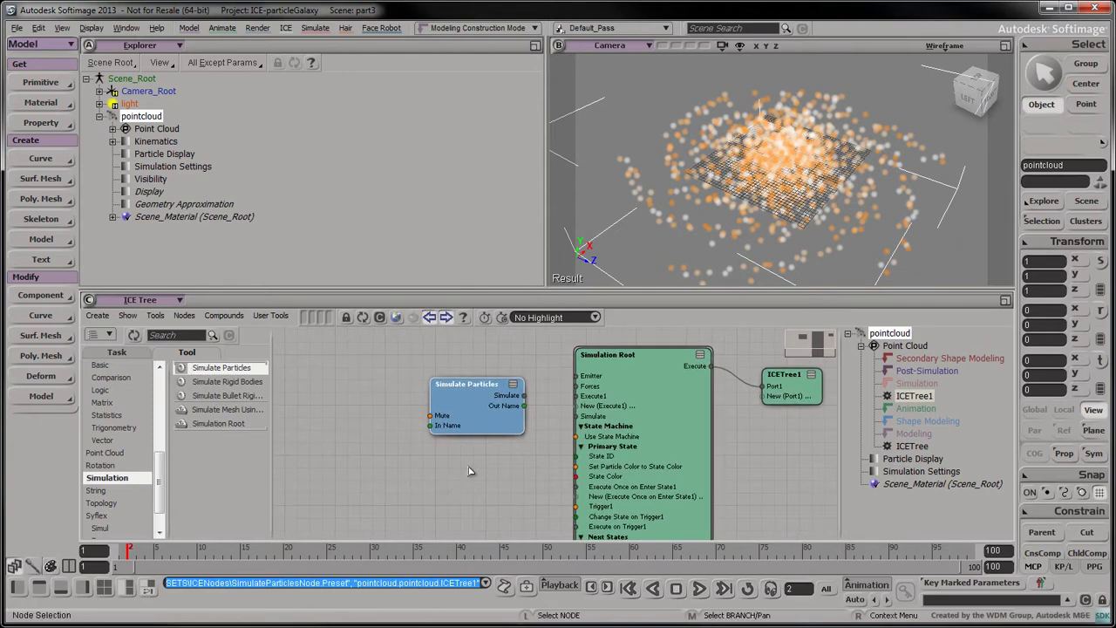
drag(524, 396, 577, 416)
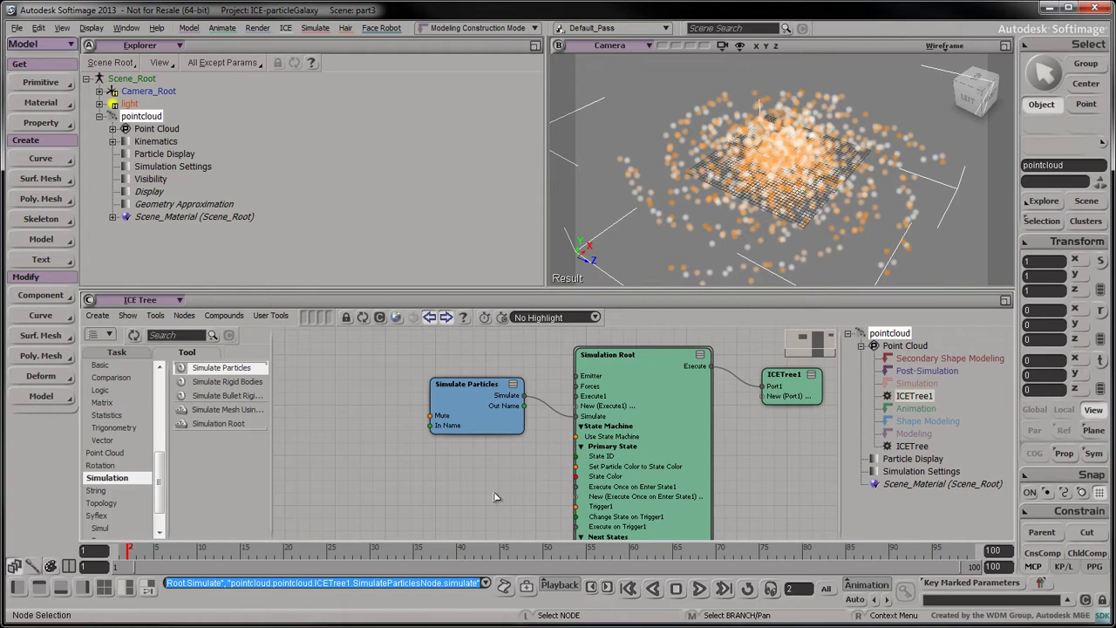
Step: Connect Add Forces to Simulation Root's Forces input and add a Point Force for Force1
click(98, 436)
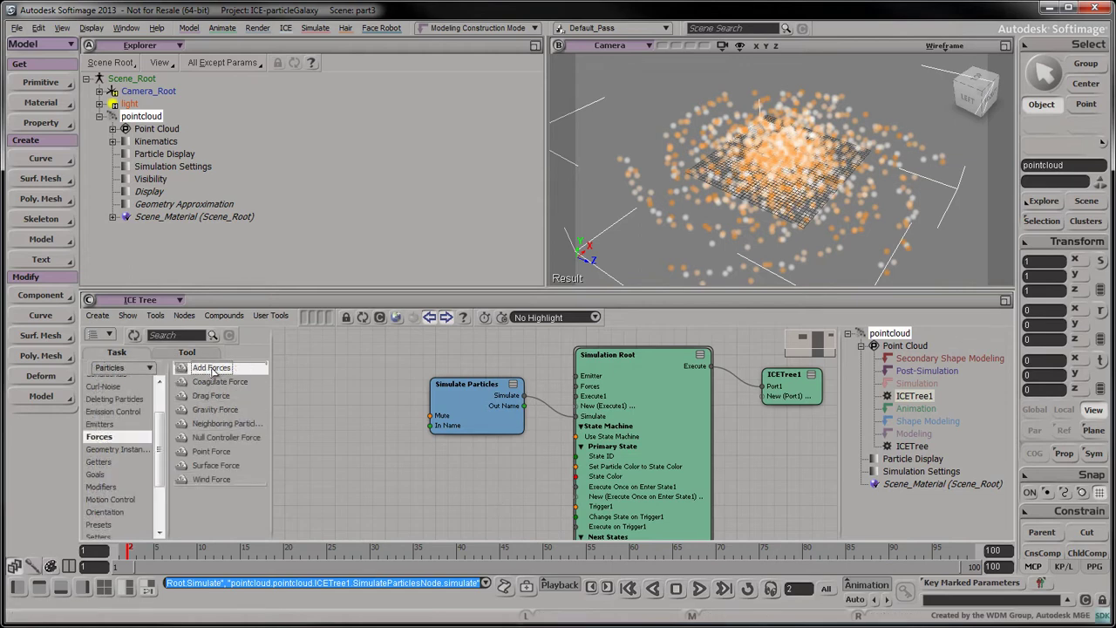
drag(211, 367, 340, 397)
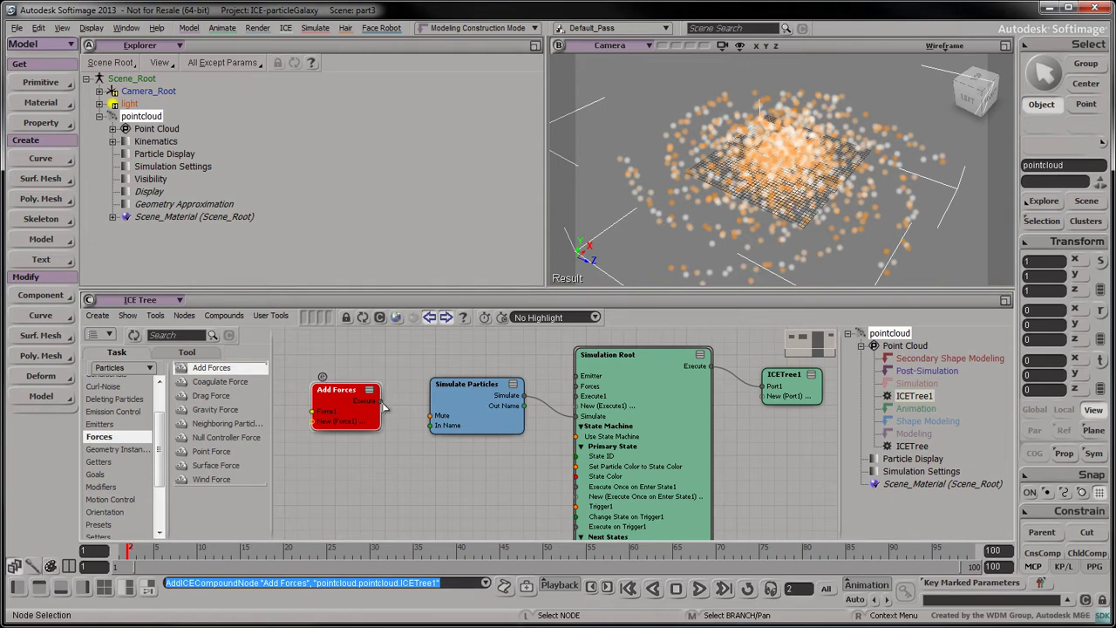
drag(380, 401, 583, 389)
drag(466, 385, 475, 425)
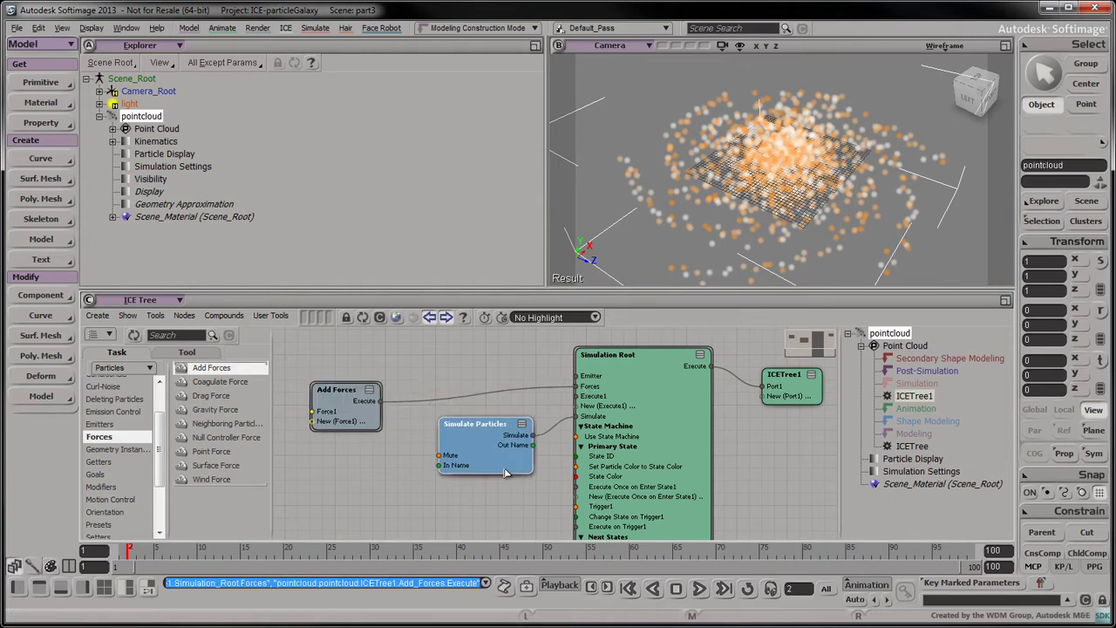
drag(378, 397, 501, 363)
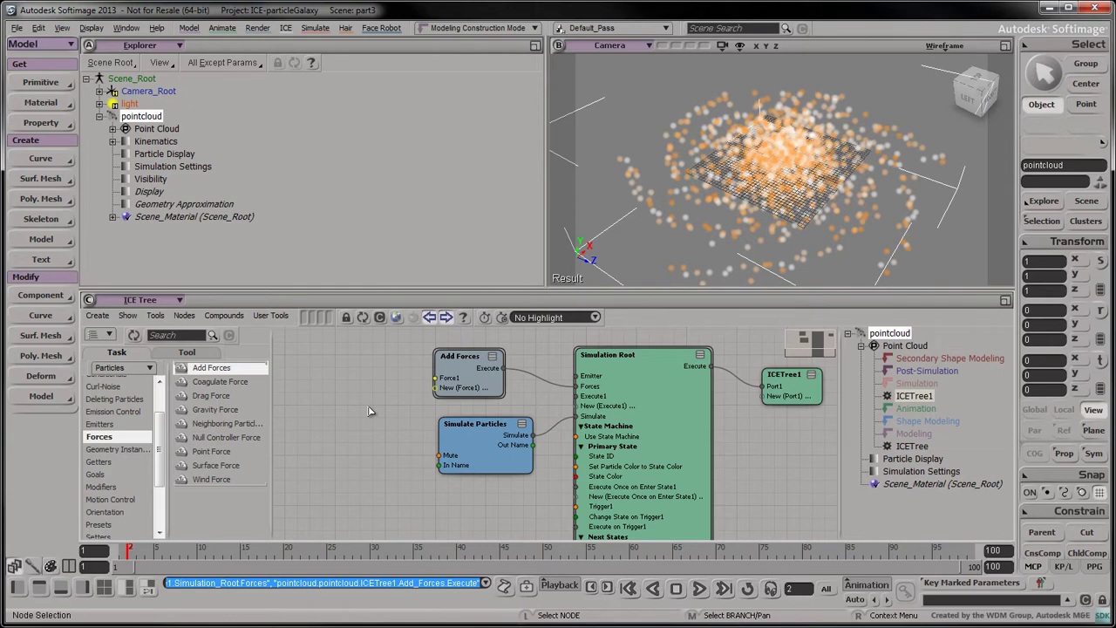
drag(211, 451, 436, 377)
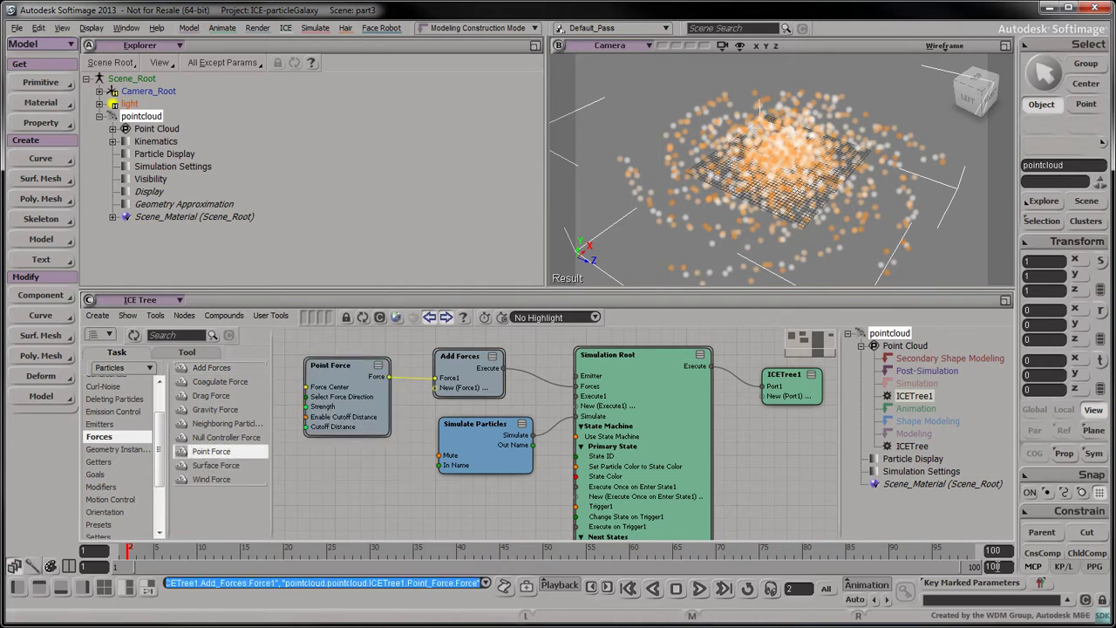
Step: Set the end frame to 3000, preview the simulation, then delete the Point Force node
text(3000)
key(Return)
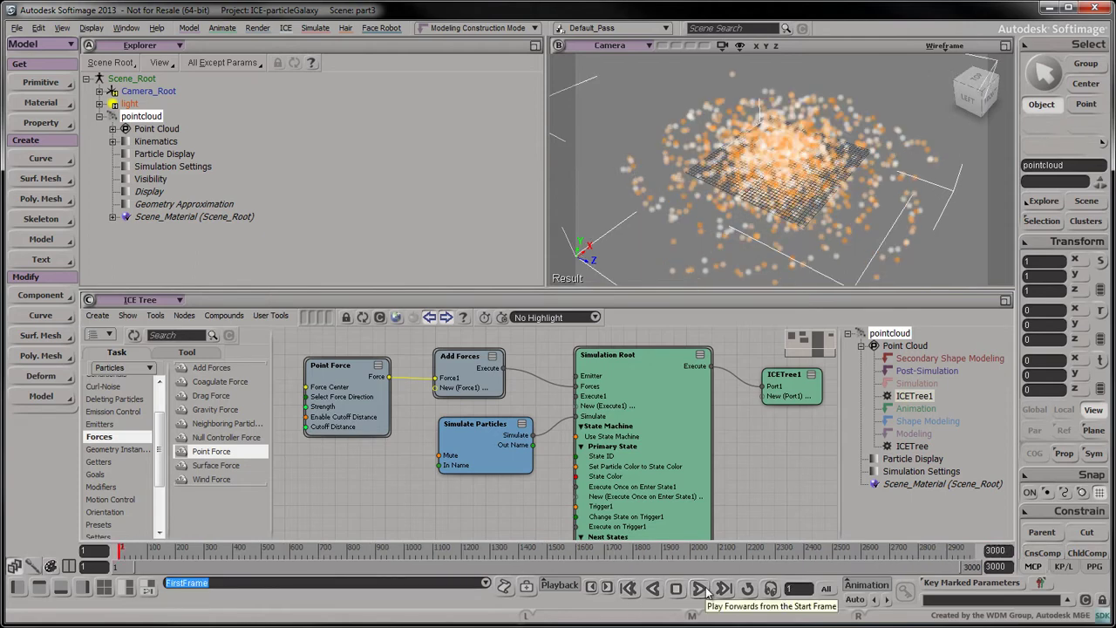
click(700, 589)
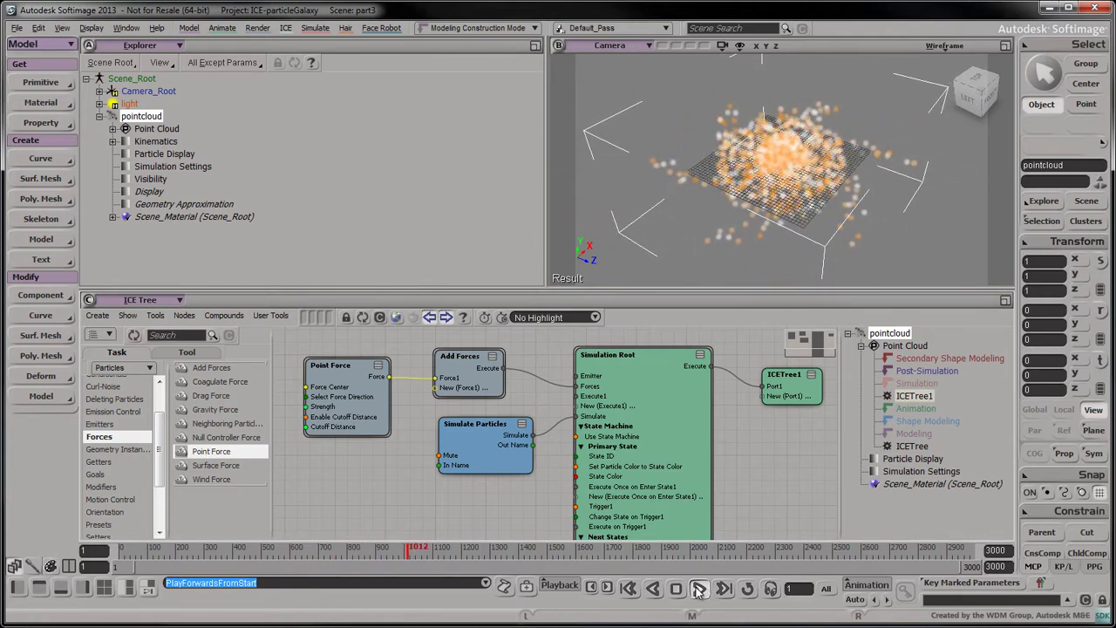
key(shift+comma)
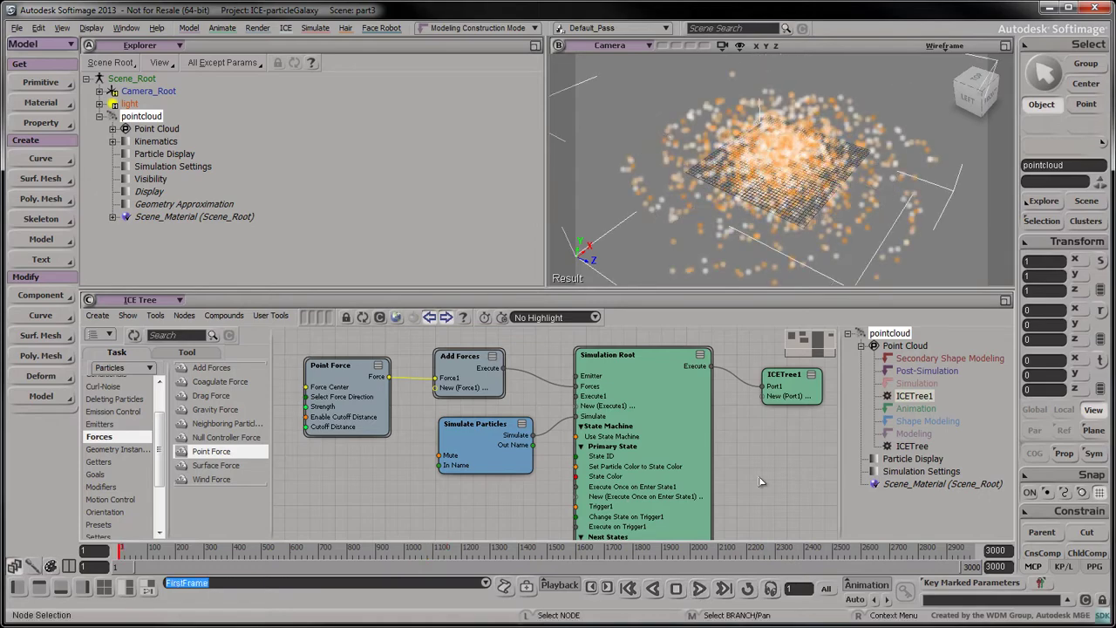
click(345, 380)
key(Delete)
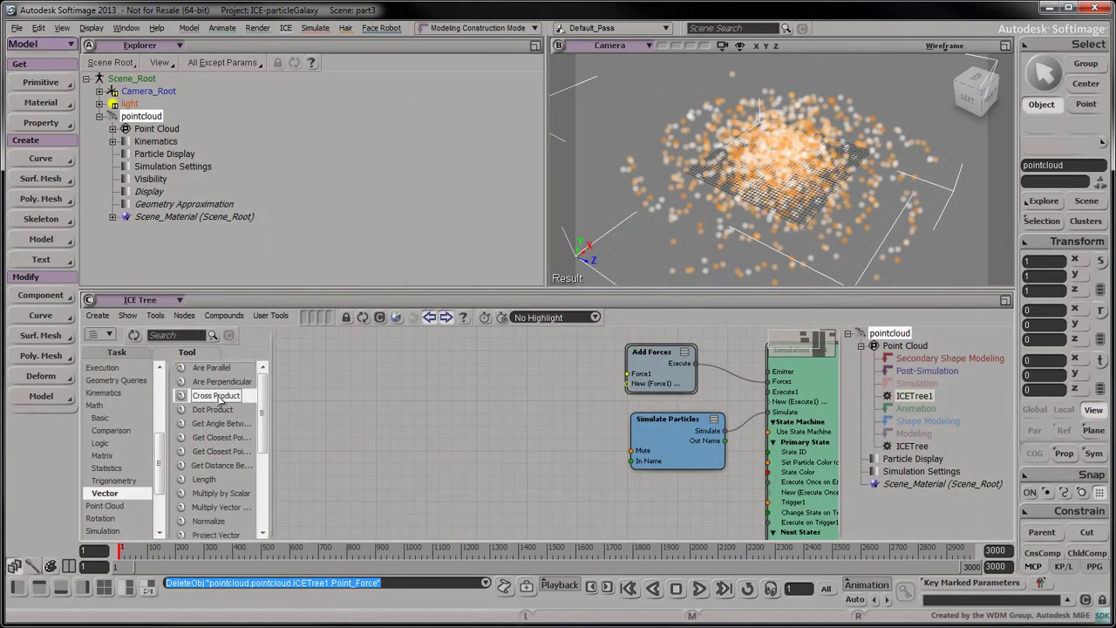
Step: Add a Cross Product node and a Get Data node reading pointcloud.PointPosition
drag(220, 399, 423, 392)
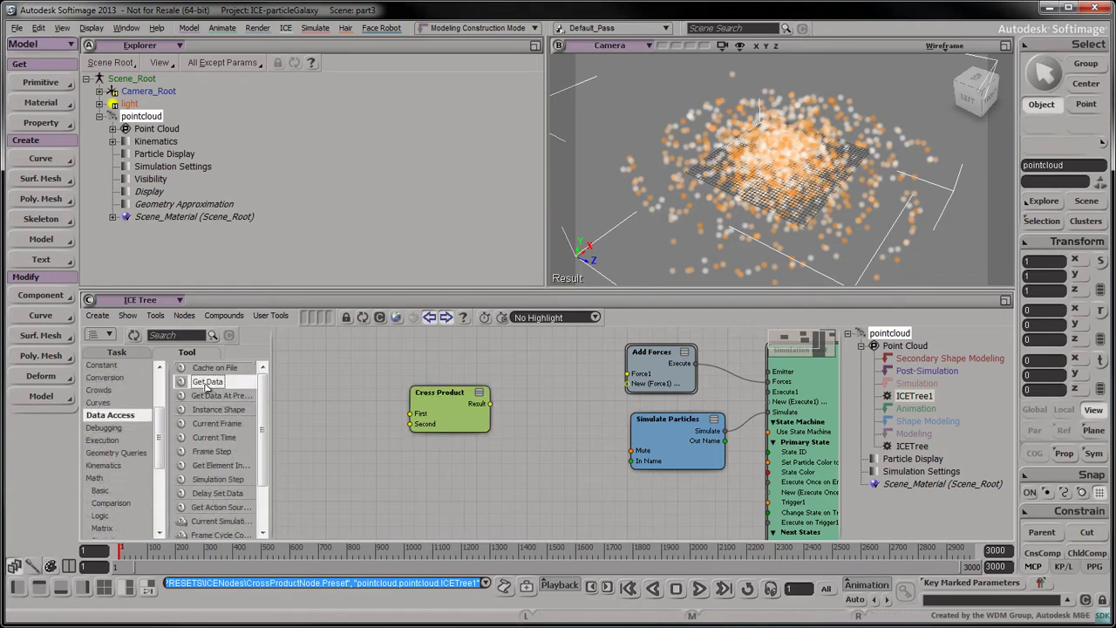
drag(207, 381, 298, 373)
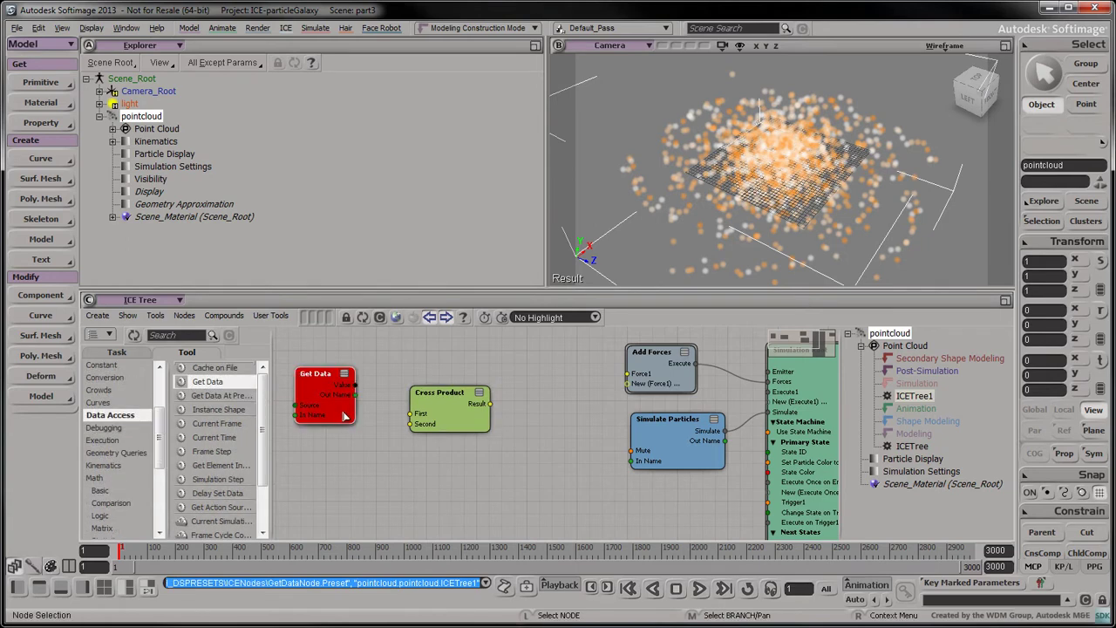
double_click(312, 382)
click(411, 231)
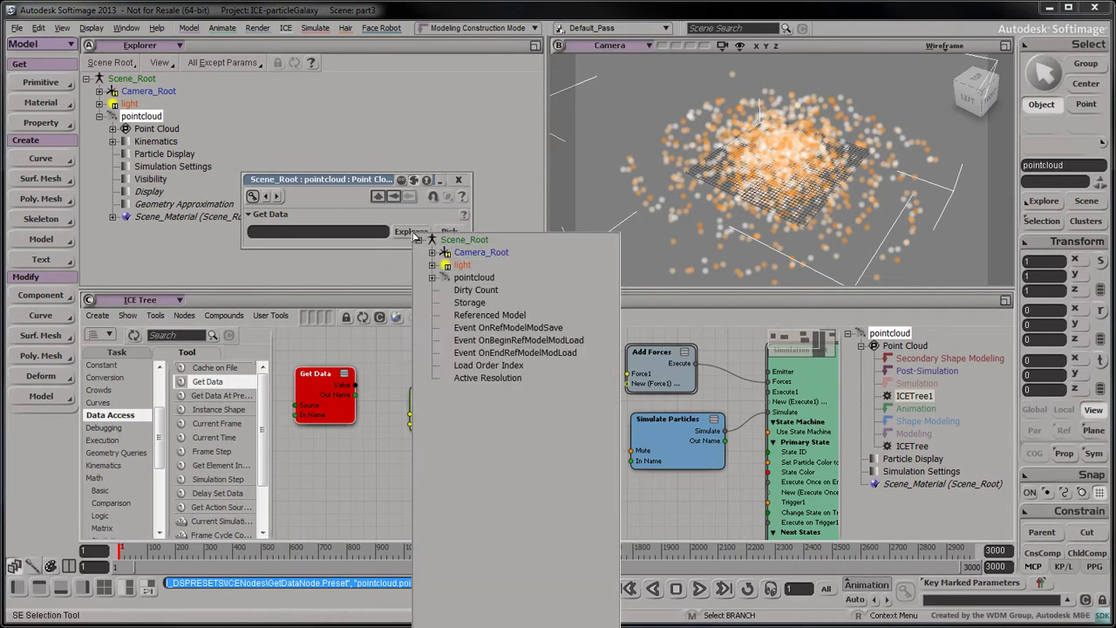
click(431, 277)
click(444, 290)
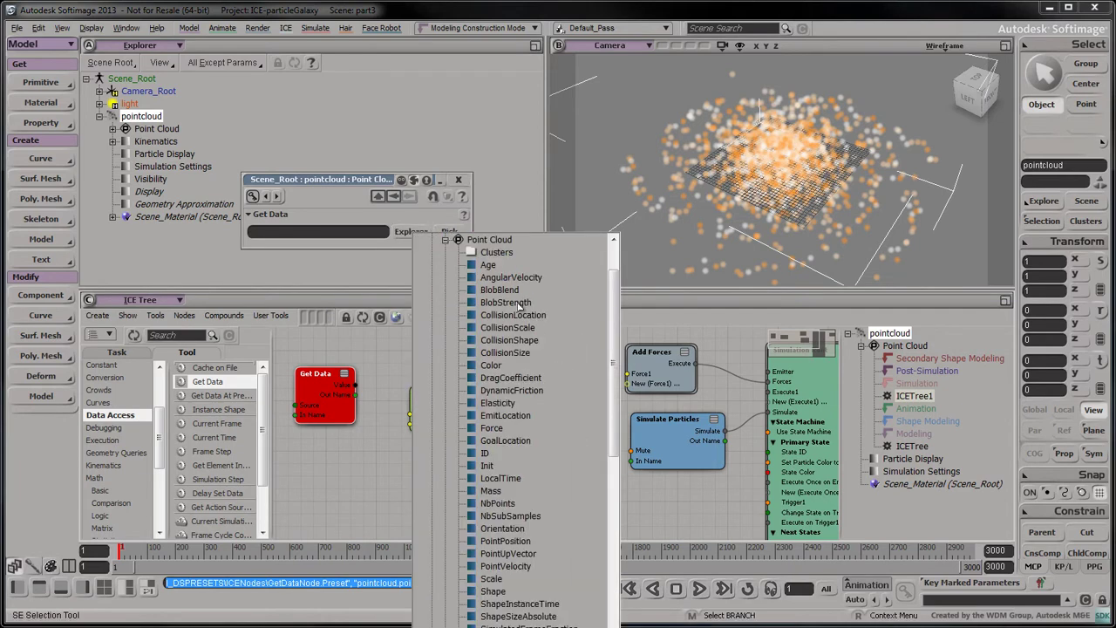
drag(610, 274, 601, 386)
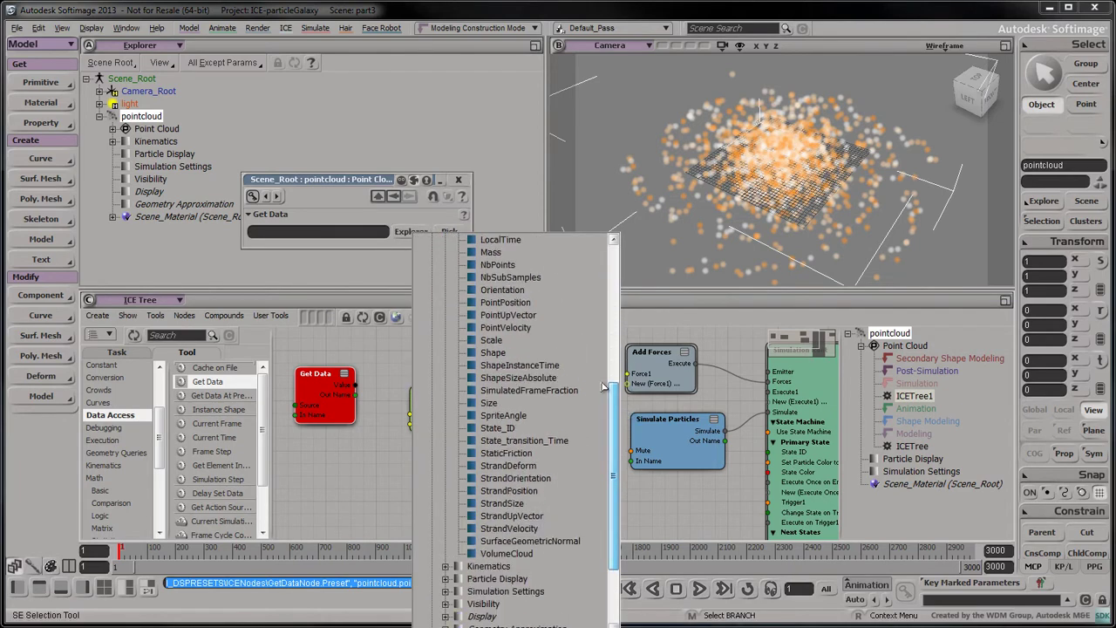
click(507, 302)
drag(389, 436, 340, 475)
middle_drag(336, 379, 401, 413)
scroll(215, 494, up, 3)
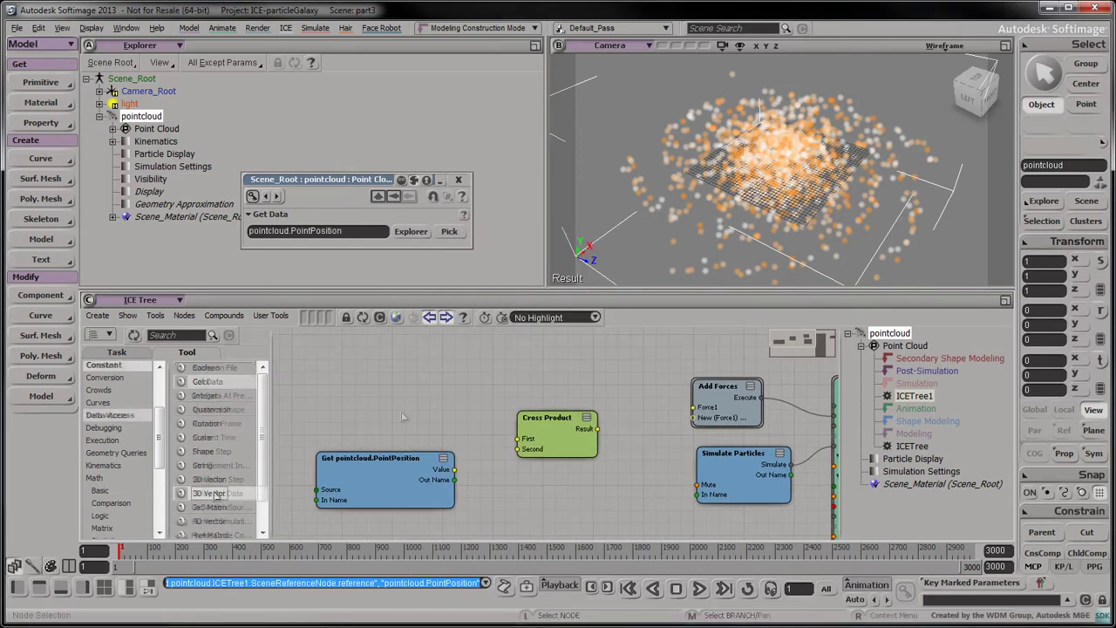
Step: Cross a <0,1,0> vector with PointPosition and feed the result into Add Forces Force1
drag(215, 494, 330, 389)
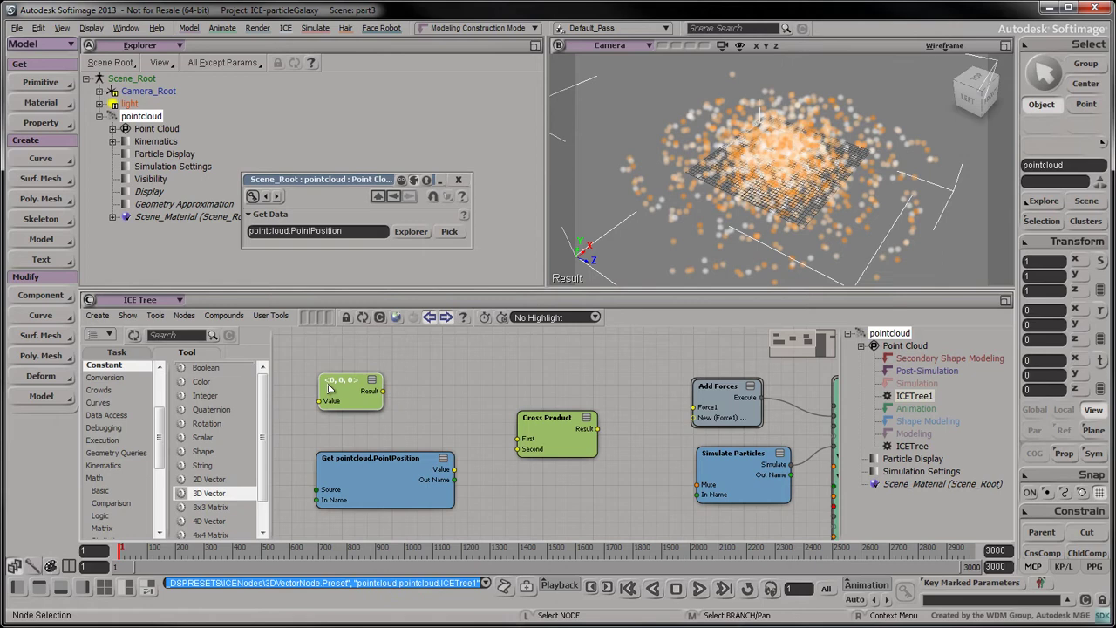
click(329, 389)
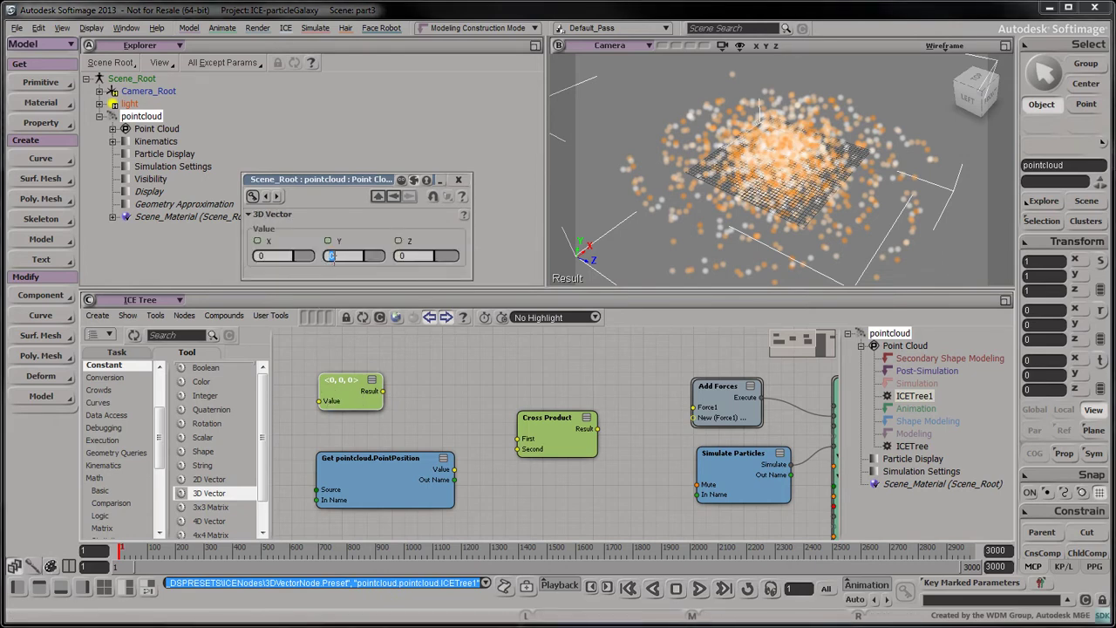
key(Return)
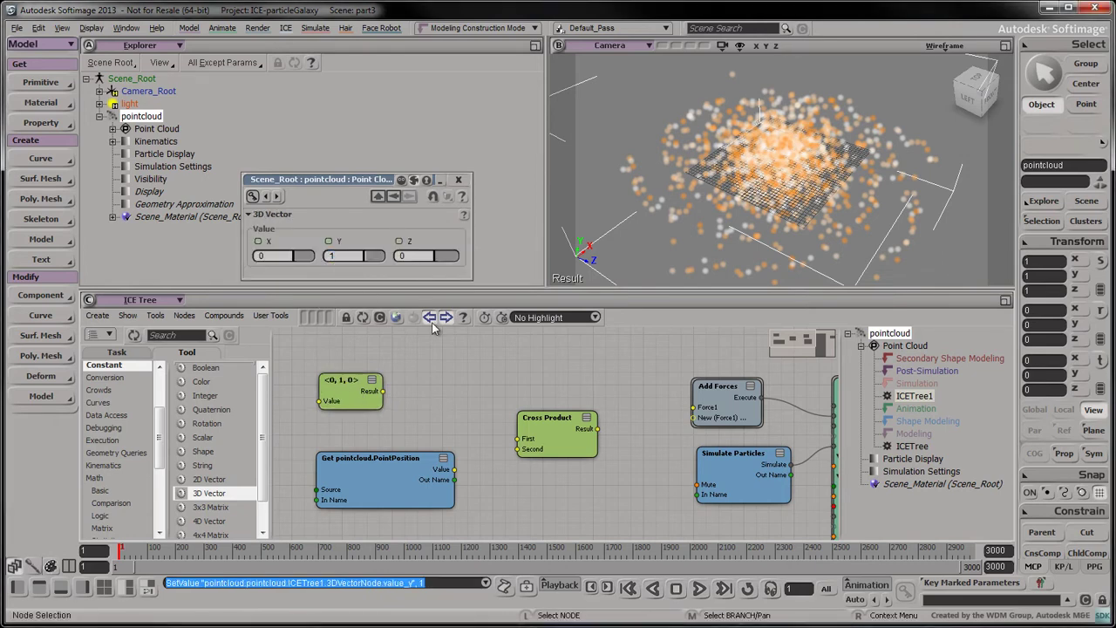
click(399, 352)
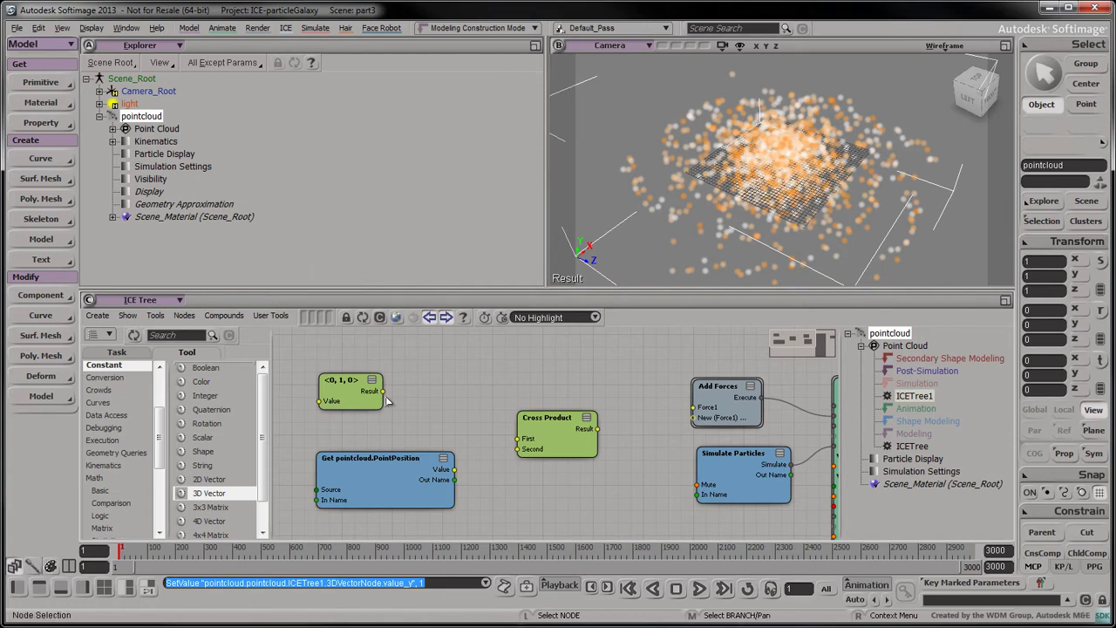
drag(383, 390, 518, 439)
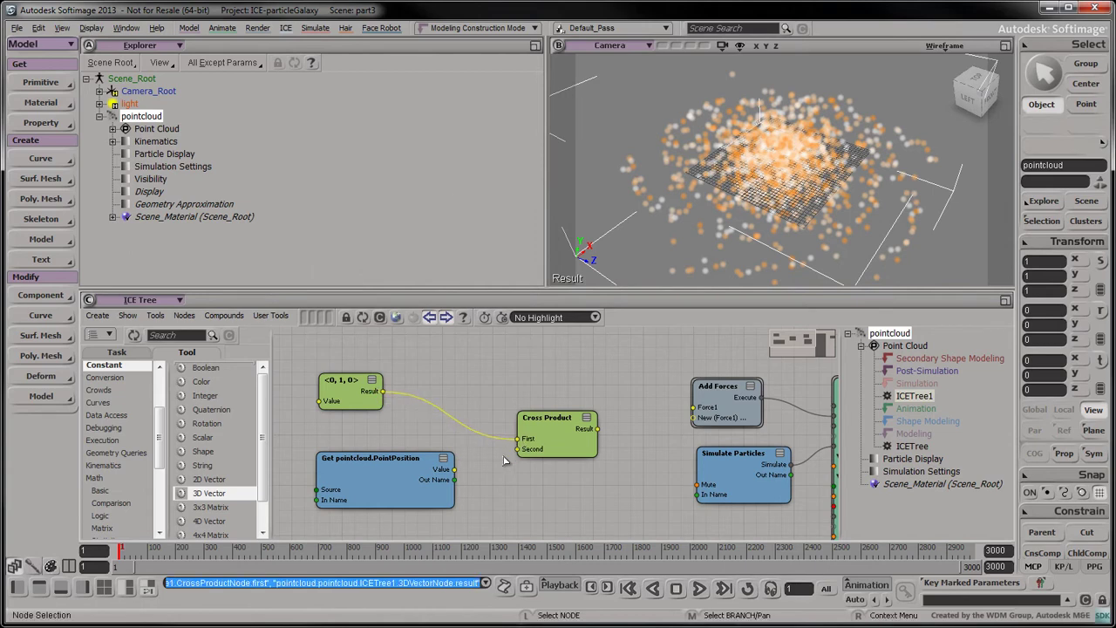
drag(453, 470, 523, 450)
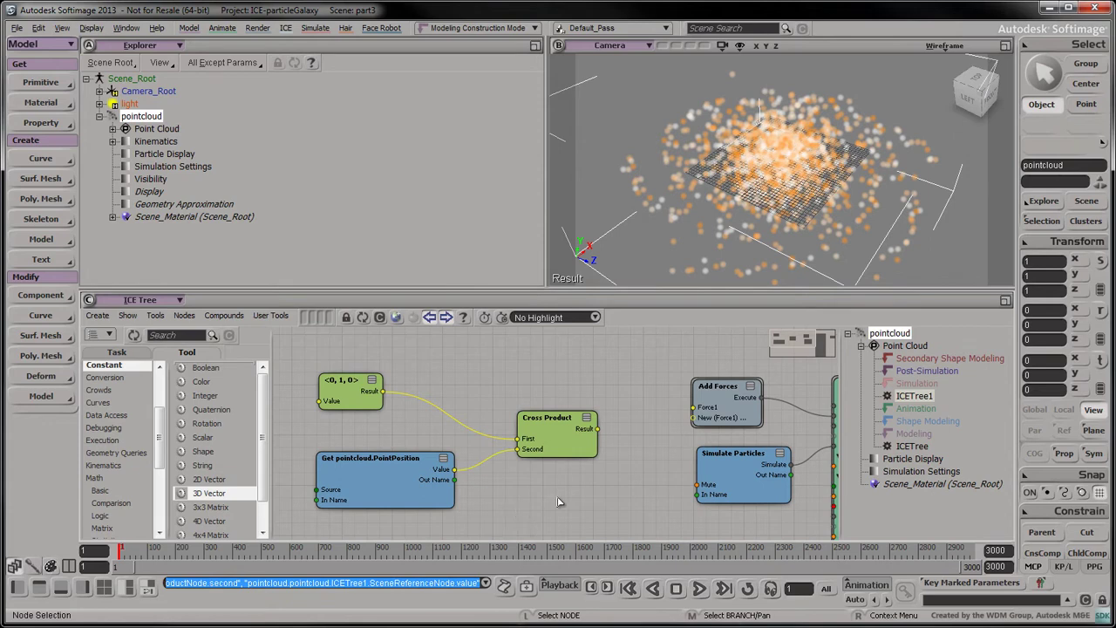
drag(598, 434, 695, 408)
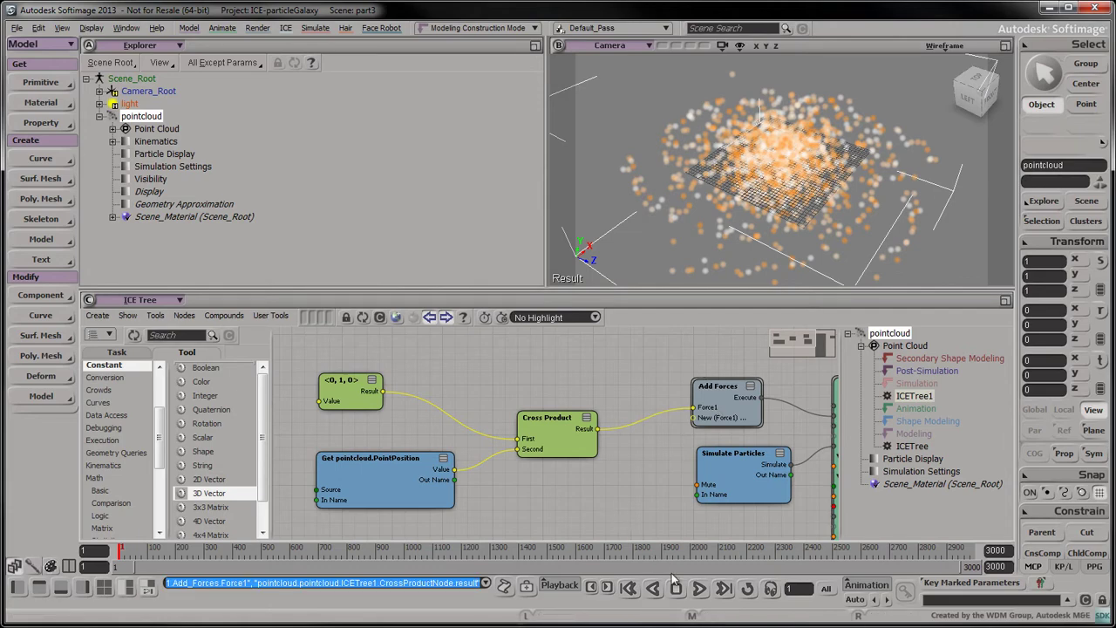
Step: Preview the swirling simulation, then return to the first frame
click(699, 589)
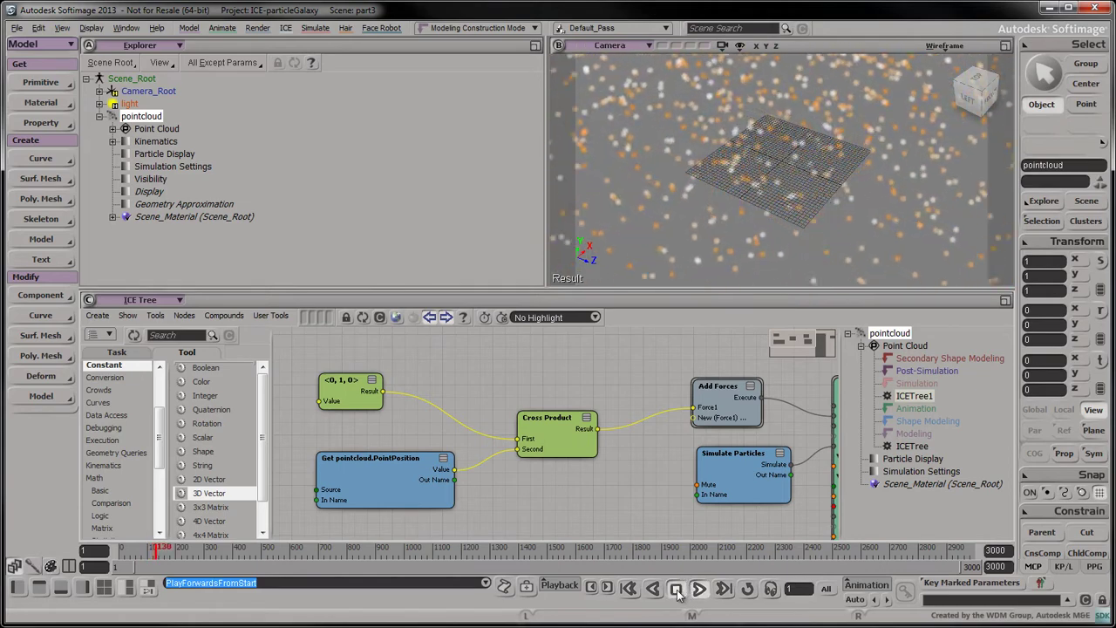
click(677, 589)
click(628, 589)
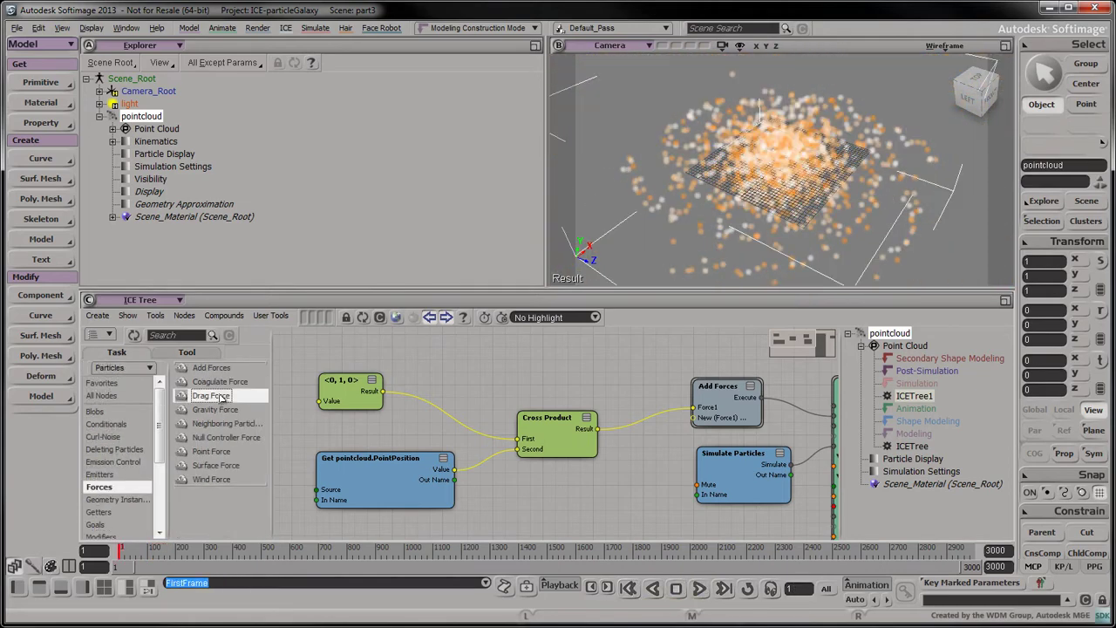
Step: Add a Drag Force with Strength 0.4 on Force2 and preview the slowed particles
drag(211, 395, 695, 419)
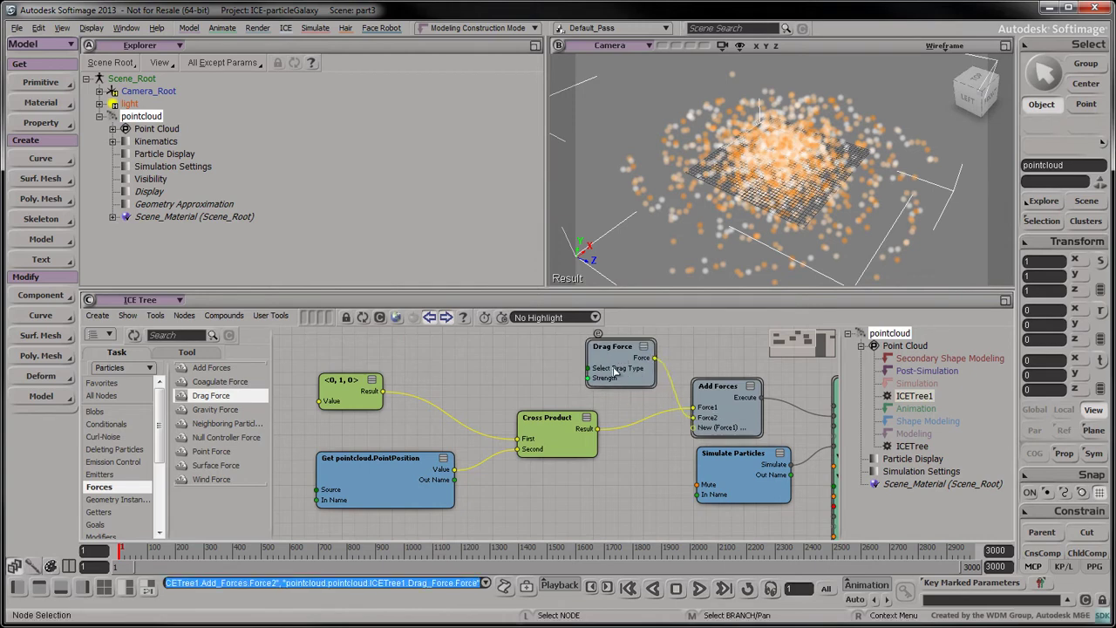
double_click(614, 356)
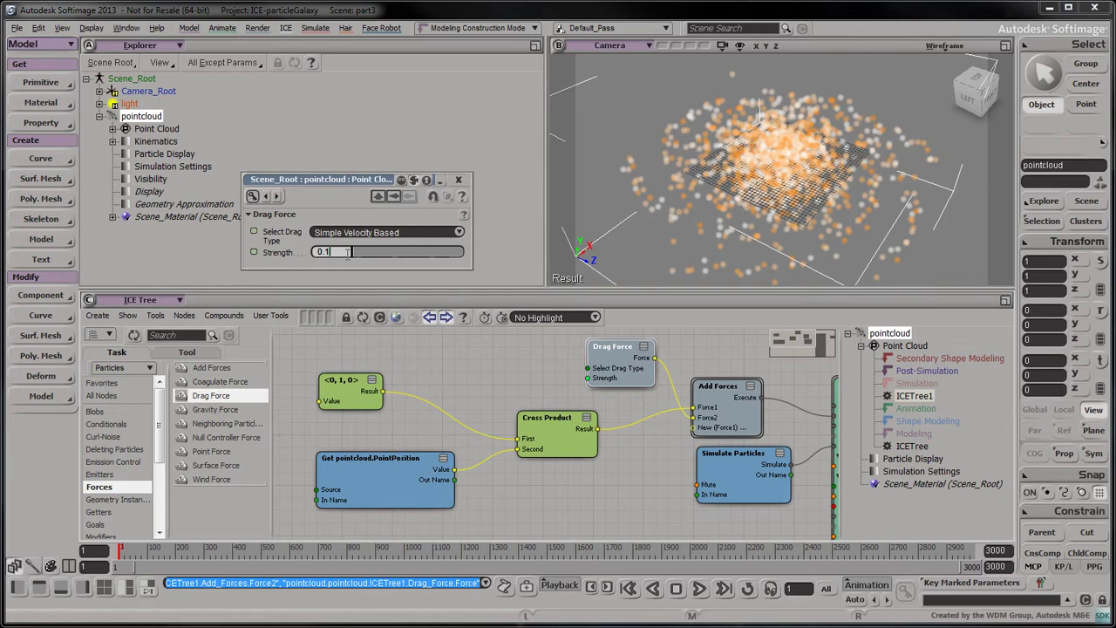
key(Return)
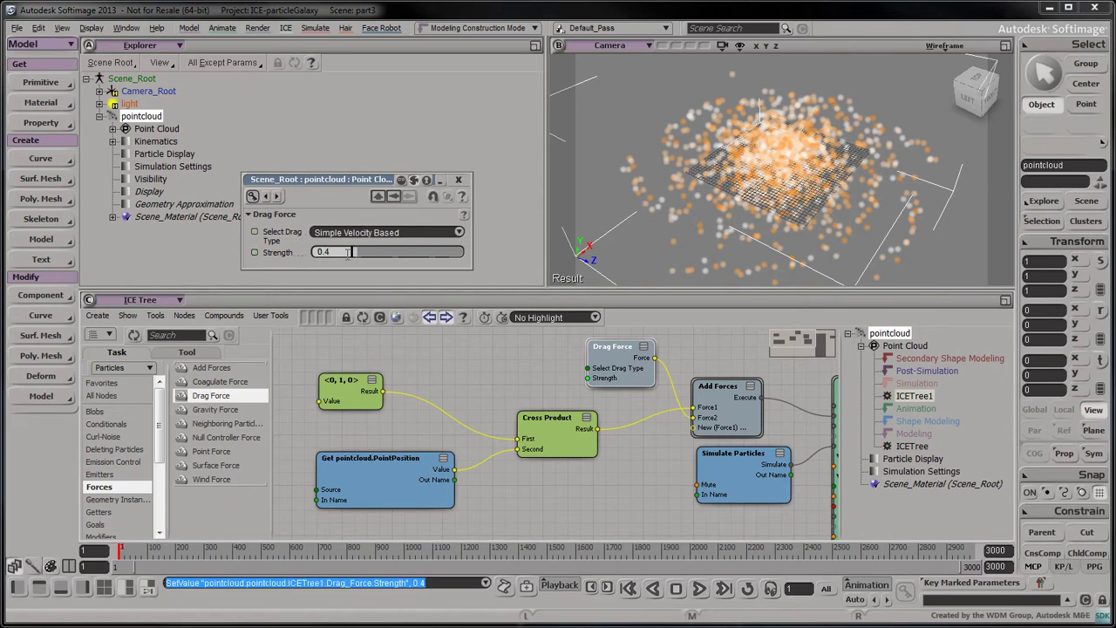
click(703, 589)
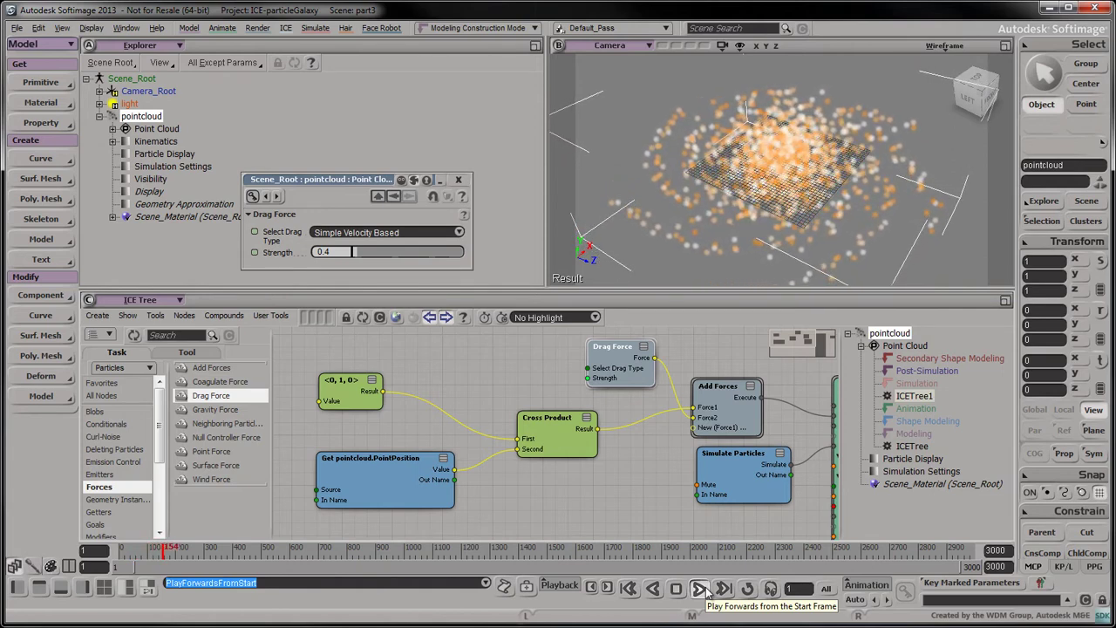
click(629, 588)
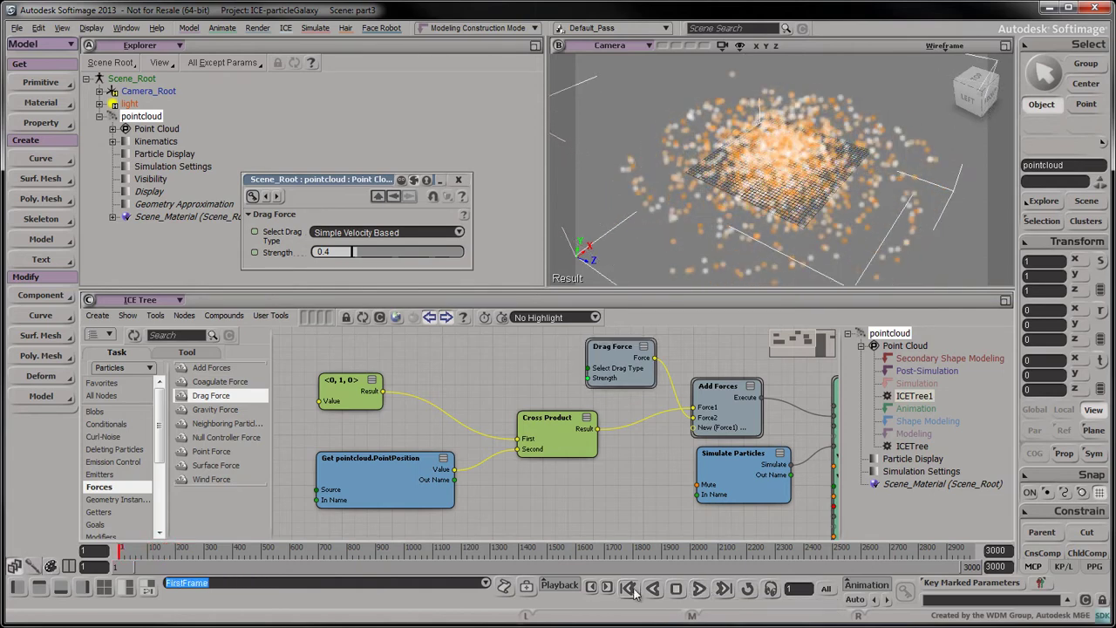
Step: Display the values feeding Add Forces' Force1 port as vectors in the viewport
right_click(649, 422)
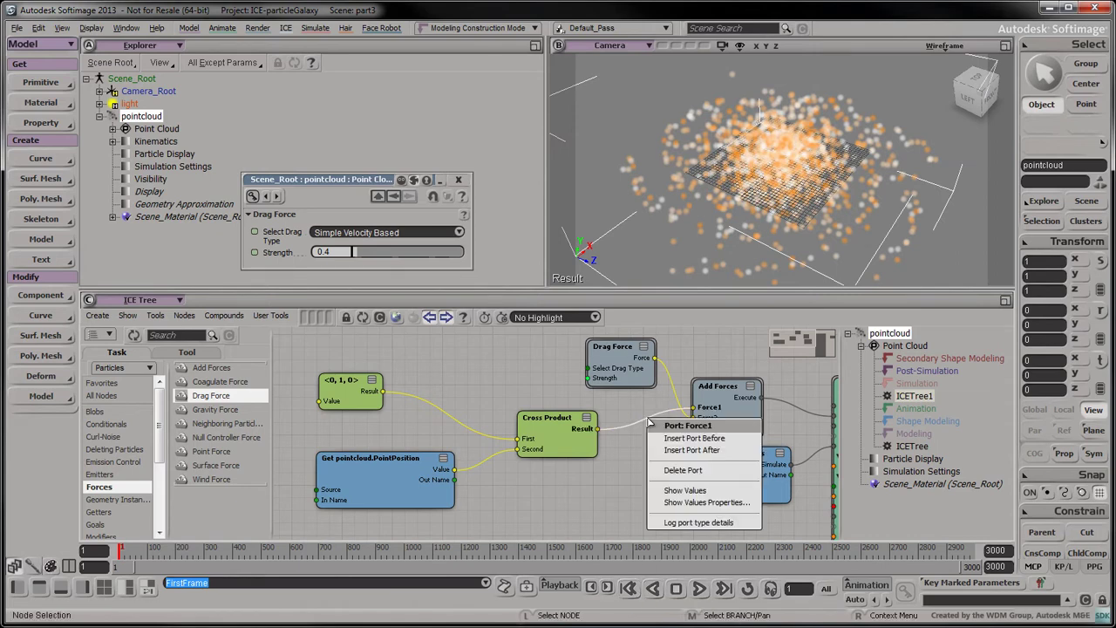
click(706, 502)
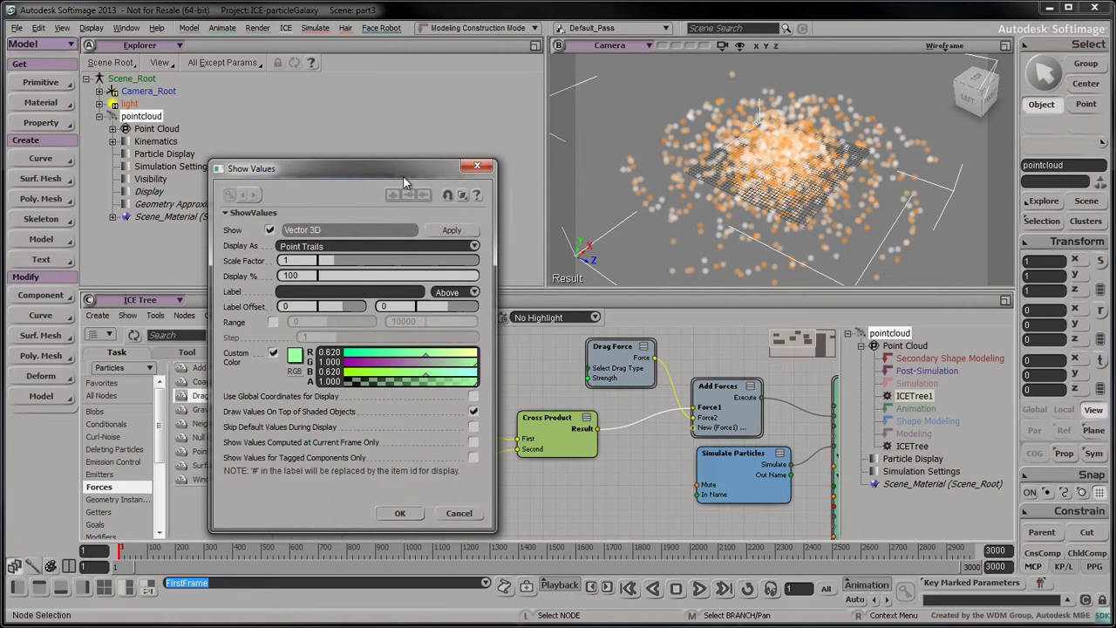
click(349, 249)
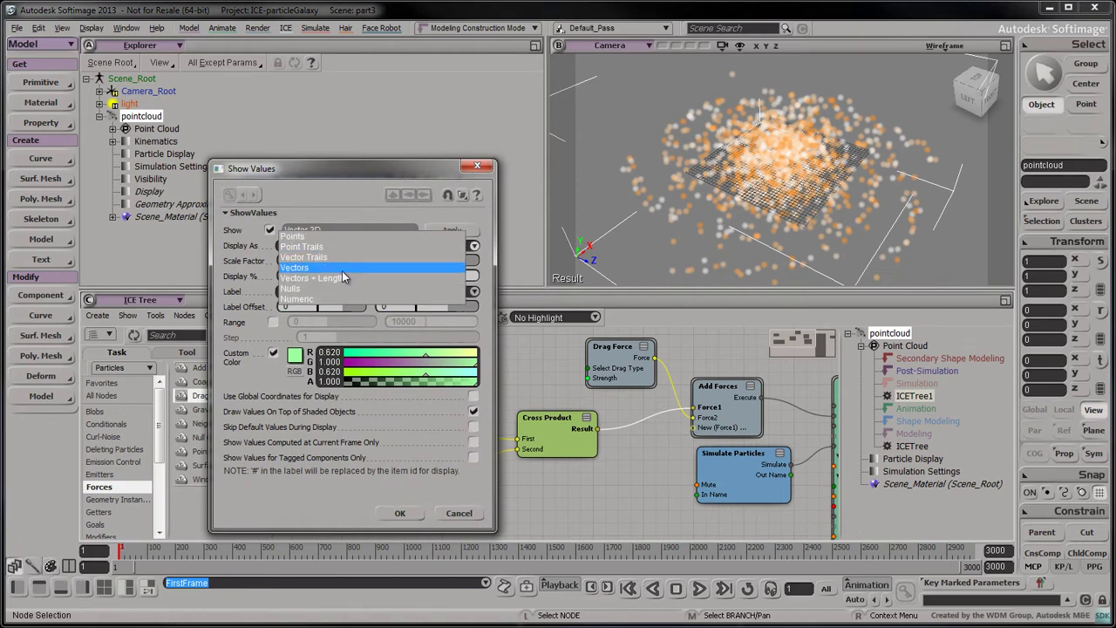
click(342, 269)
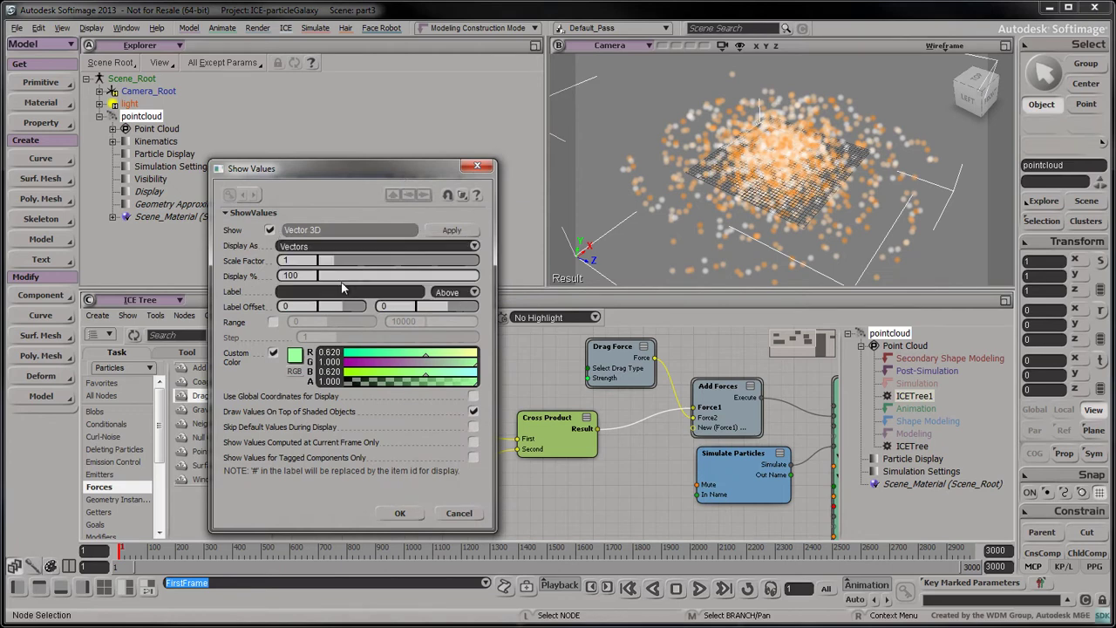
click(400, 512)
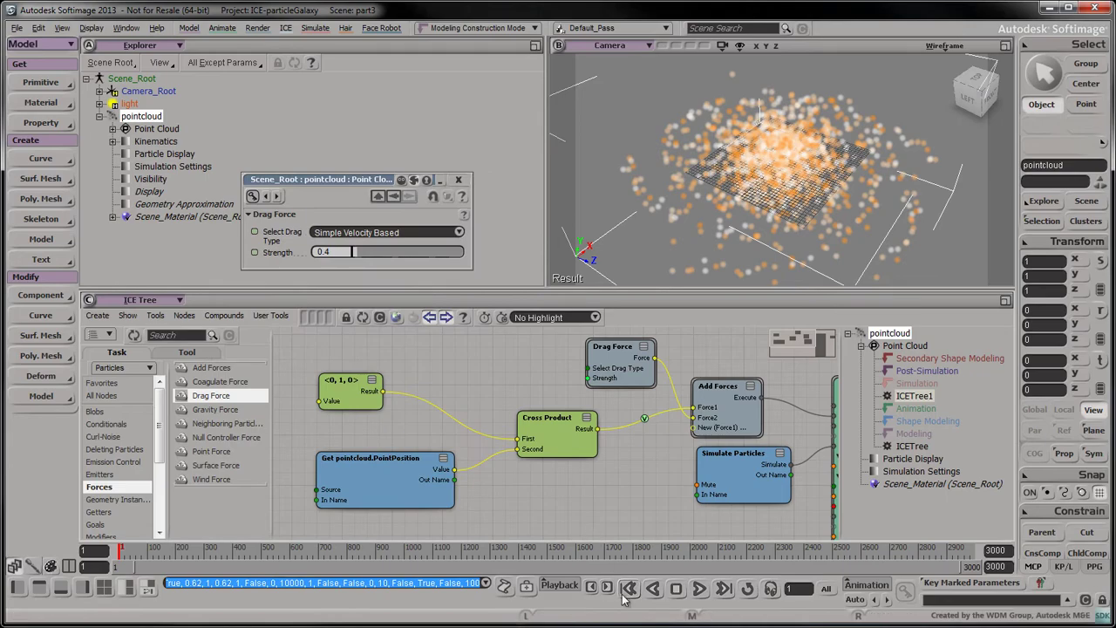
Step: Play the simulation to preview the force vectors, then return to frame 1
click(700, 589)
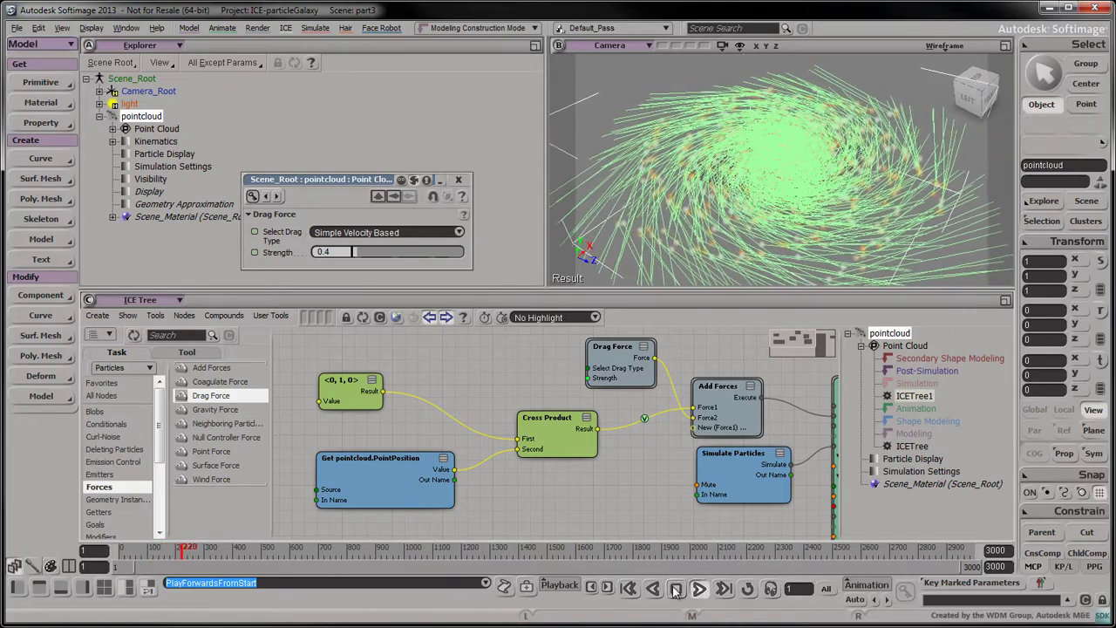
click(675, 590)
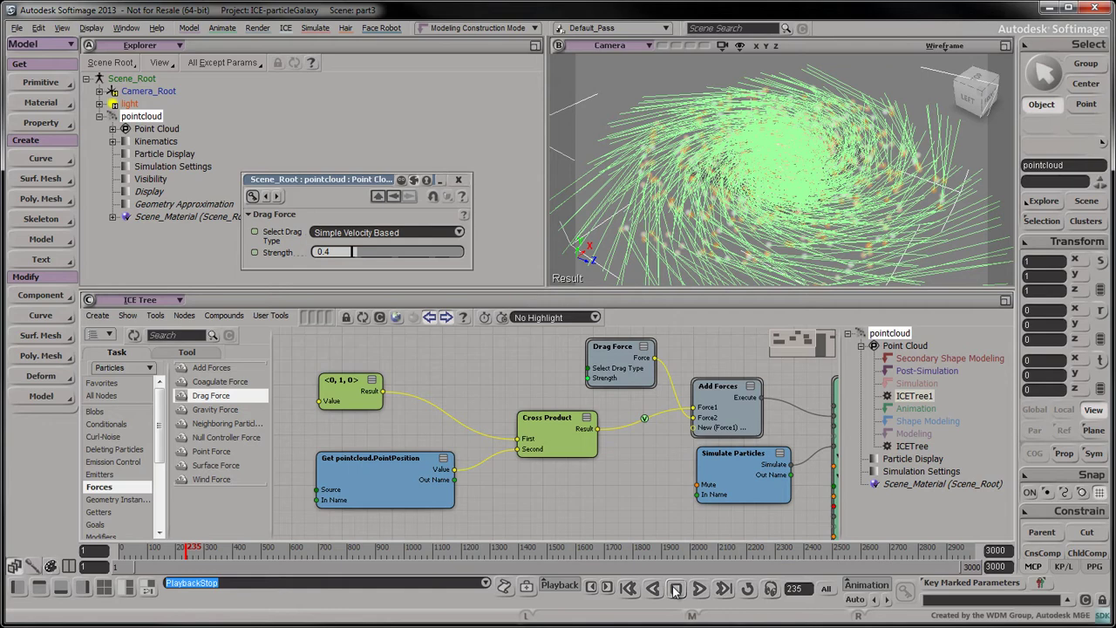
click(628, 590)
Step: Insert a Normalize node between Cross Product and Add Forces' Force1 input
click(104, 527)
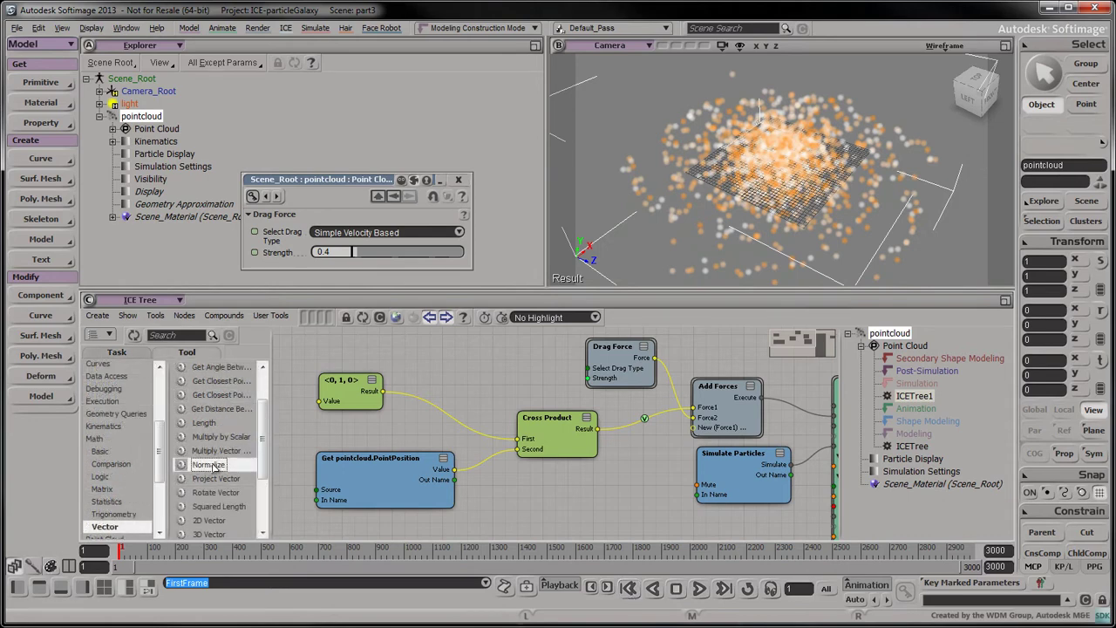
drag(208, 464, 559, 471)
drag(410, 484, 345, 485)
drag(340, 410, 318, 409)
drag(558, 427, 480, 412)
drag(652, 413, 694, 407)
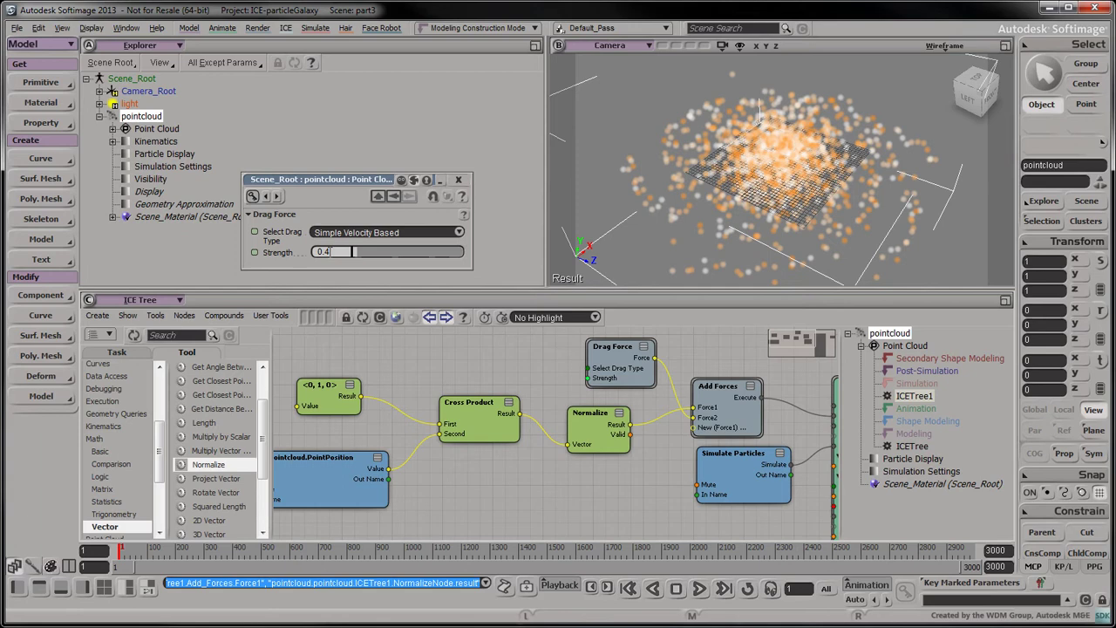
Step: Lower Drag Force strength to 0.1, preview the looser swirl, and reset to frame 1
click(324, 252)
key(Return)
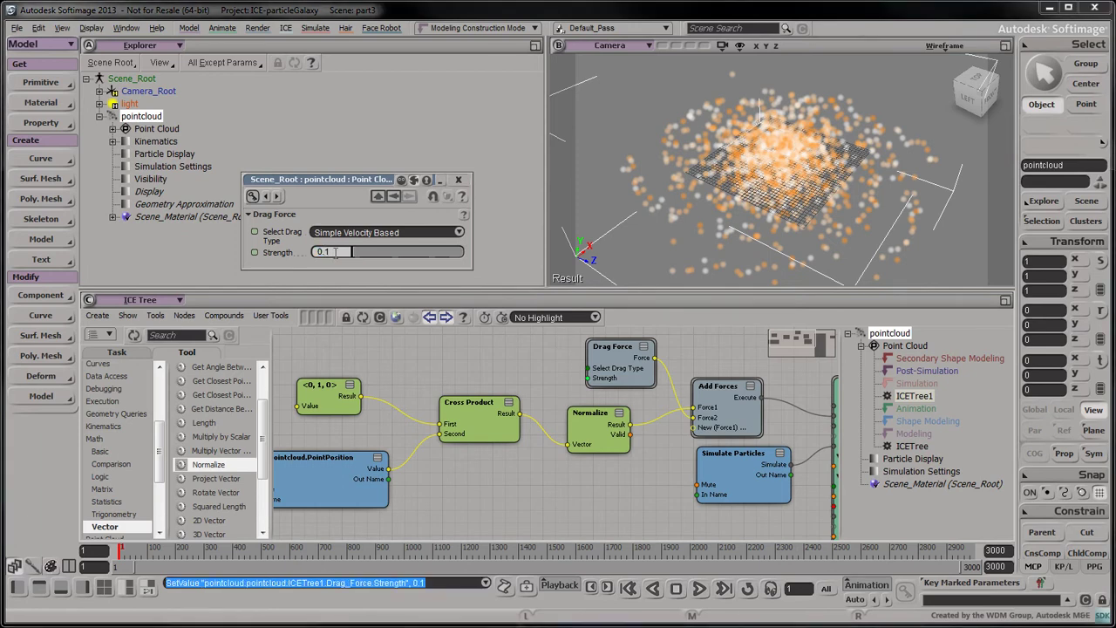
click(699, 589)
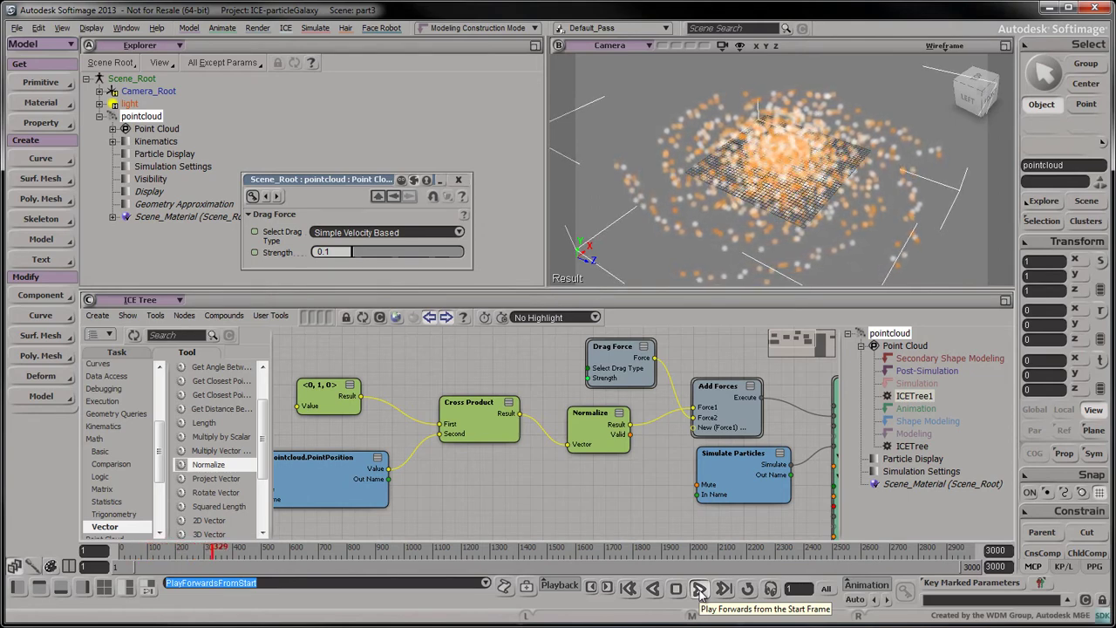
click(676, 588)
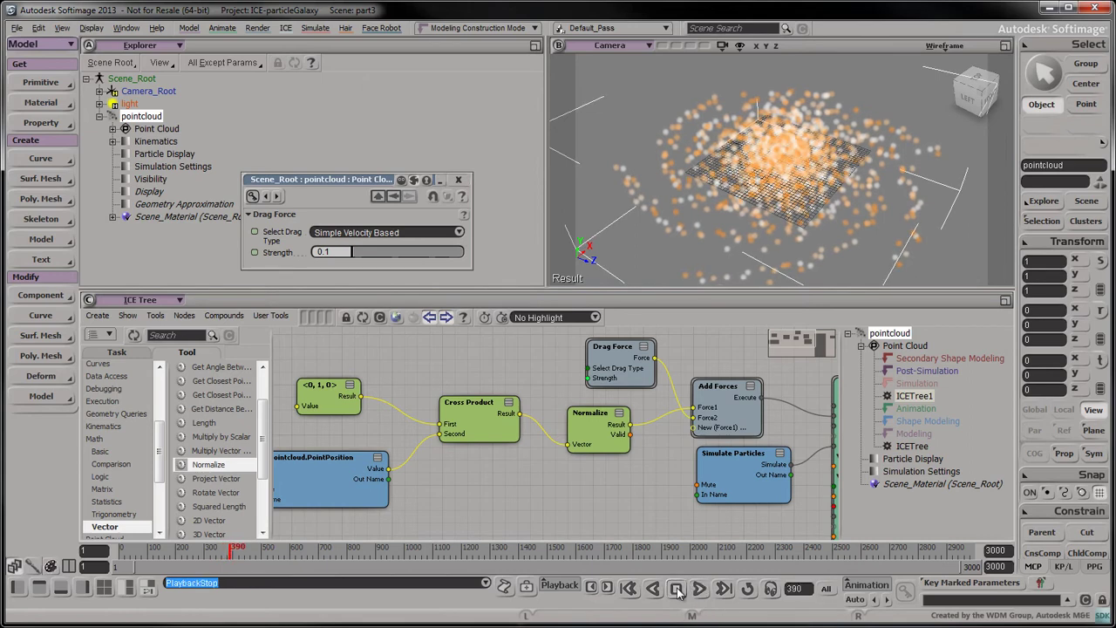
click(628, 588)
Step: Show Force1's normalized values and play the spiral-arm swirl, then reset to frame 1
right_click(656, 423)
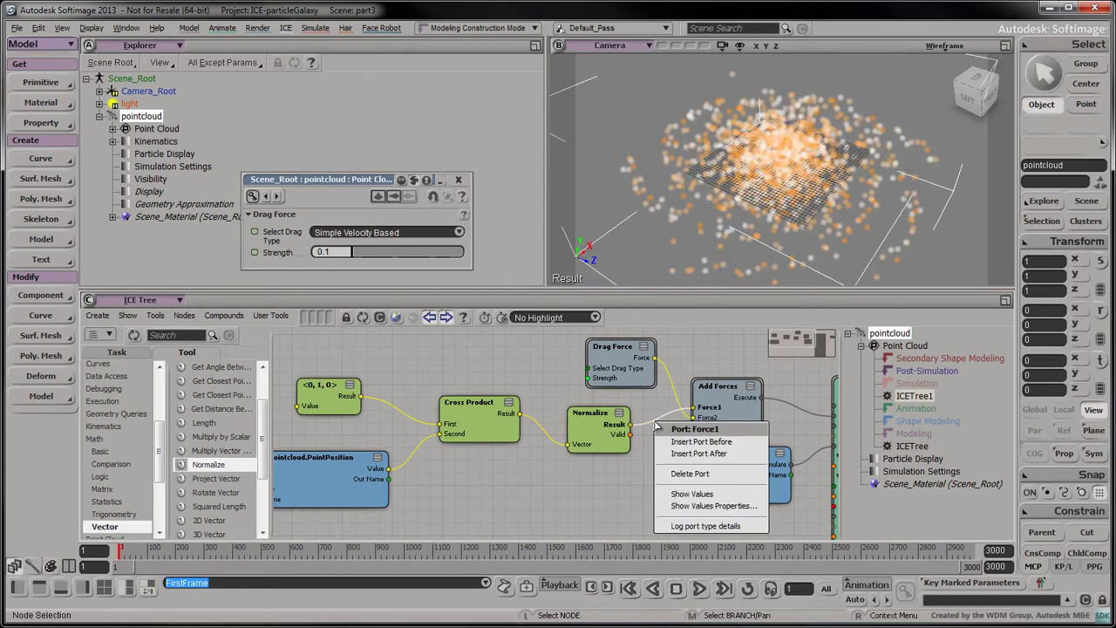
click(697, 495)
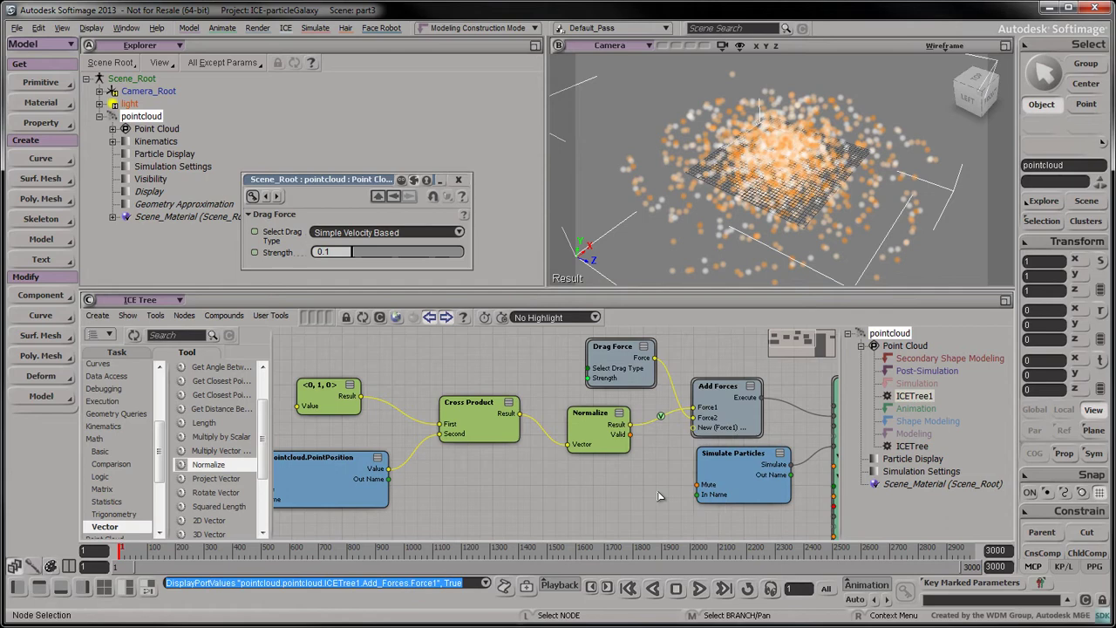
click(699, 588)
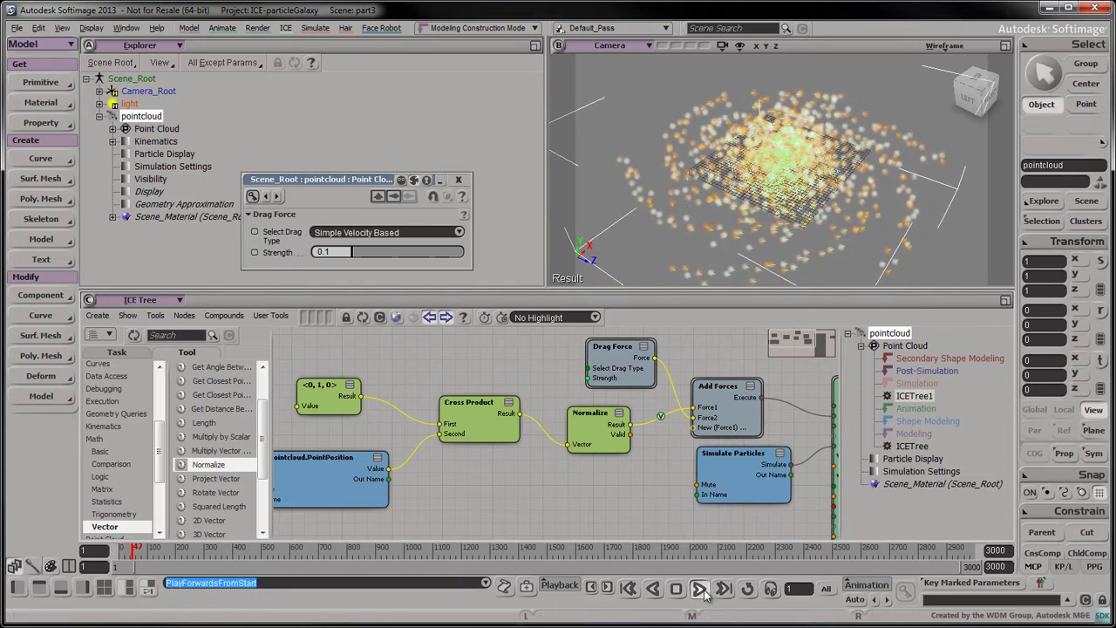
scroll(851, 218, up, 5)
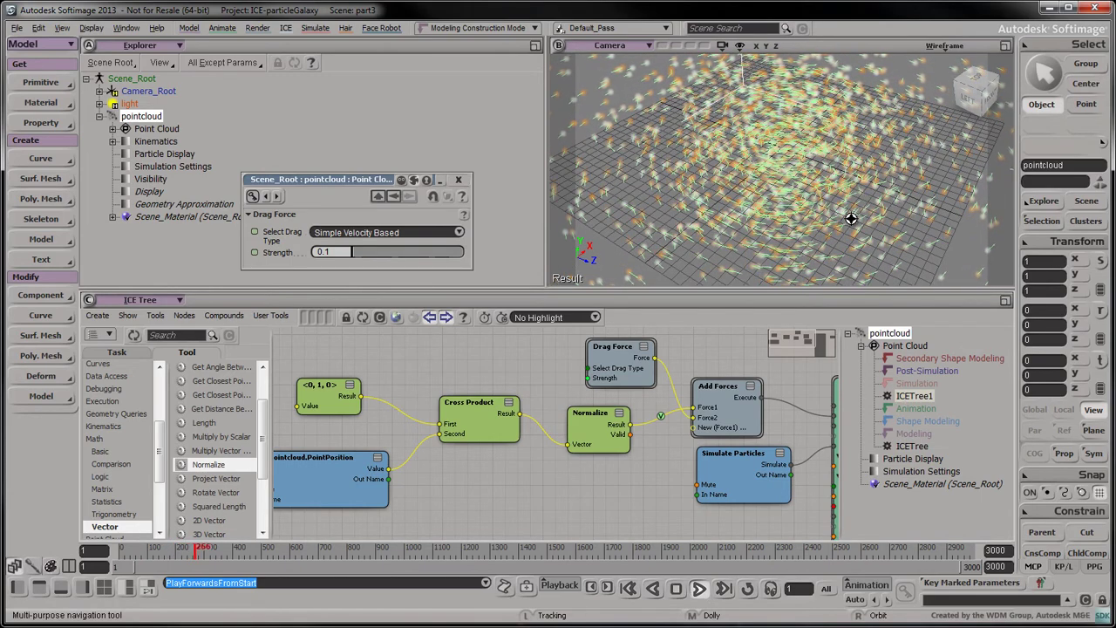
scroll(851, 218, down, 4)
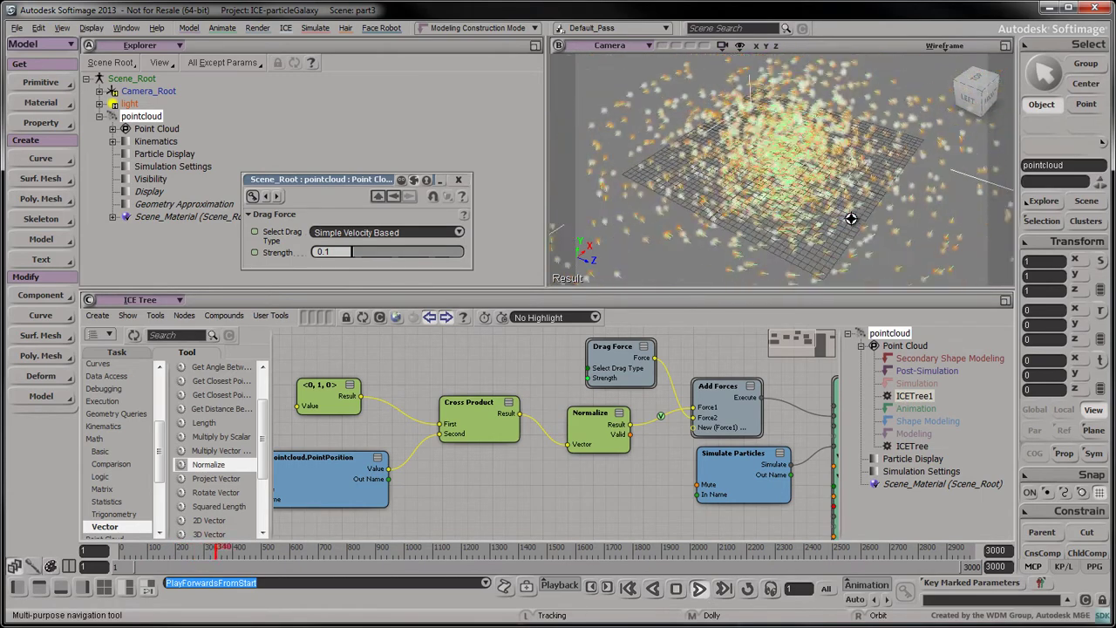
scroll(851, 218, down, 2)
scroll(850, 218, down, 2)
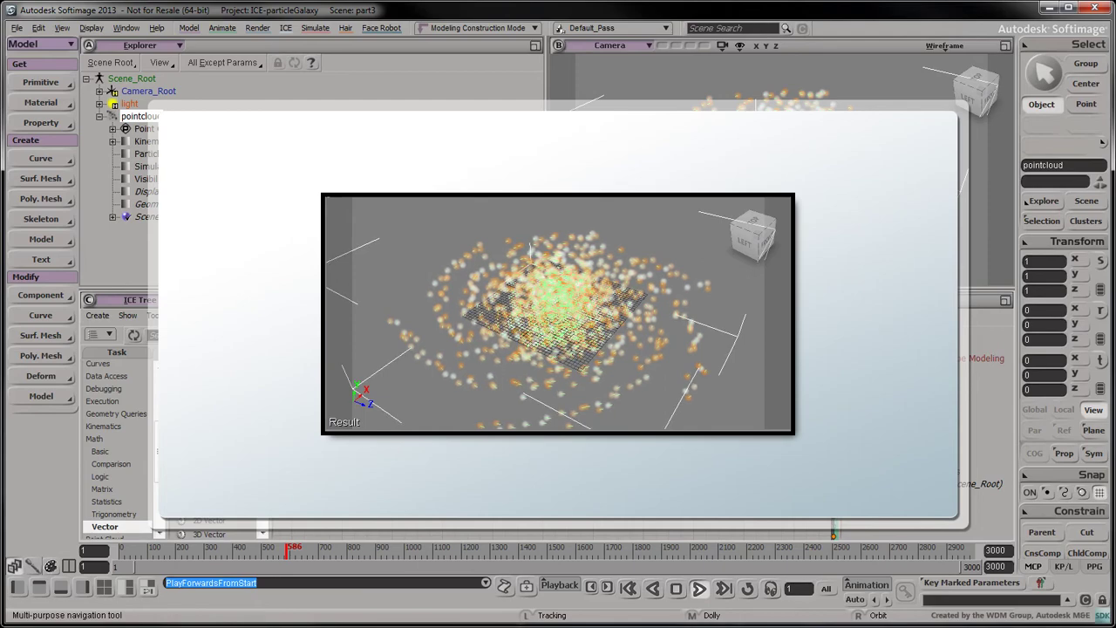
key(shift+comma)
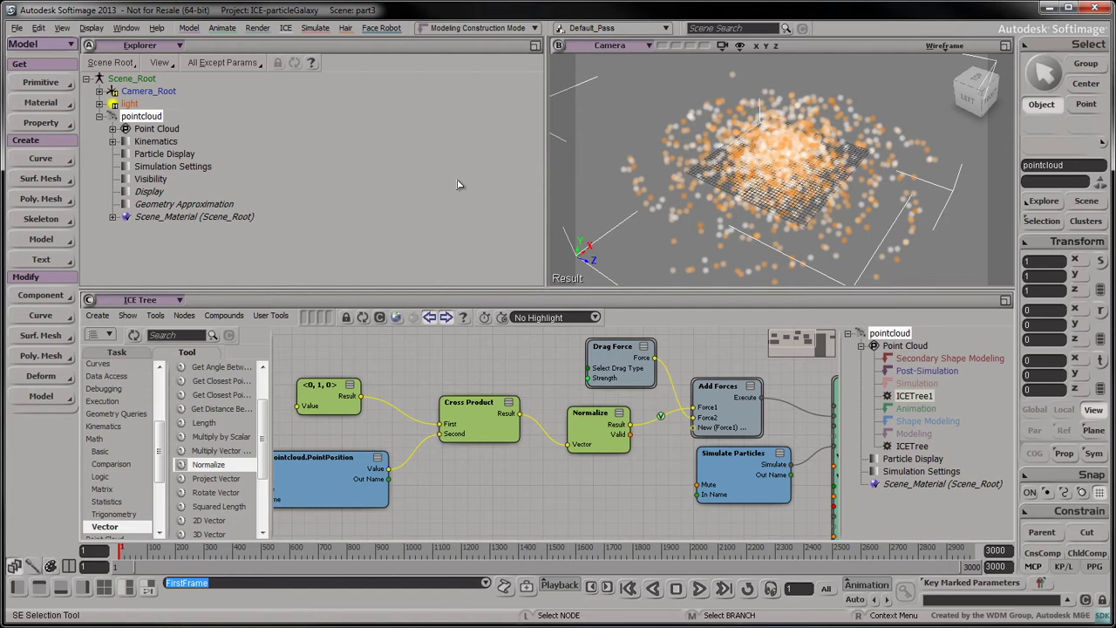
Step: Delete the Phong shader from Scene_Material's render tree
click(252, 218)
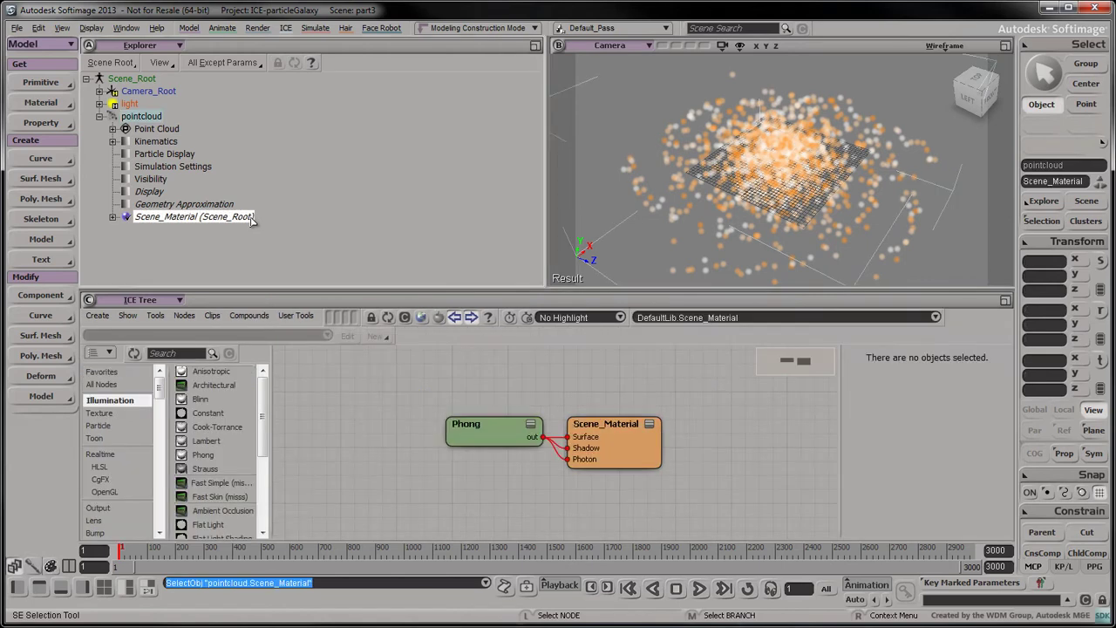
click(649, 424)
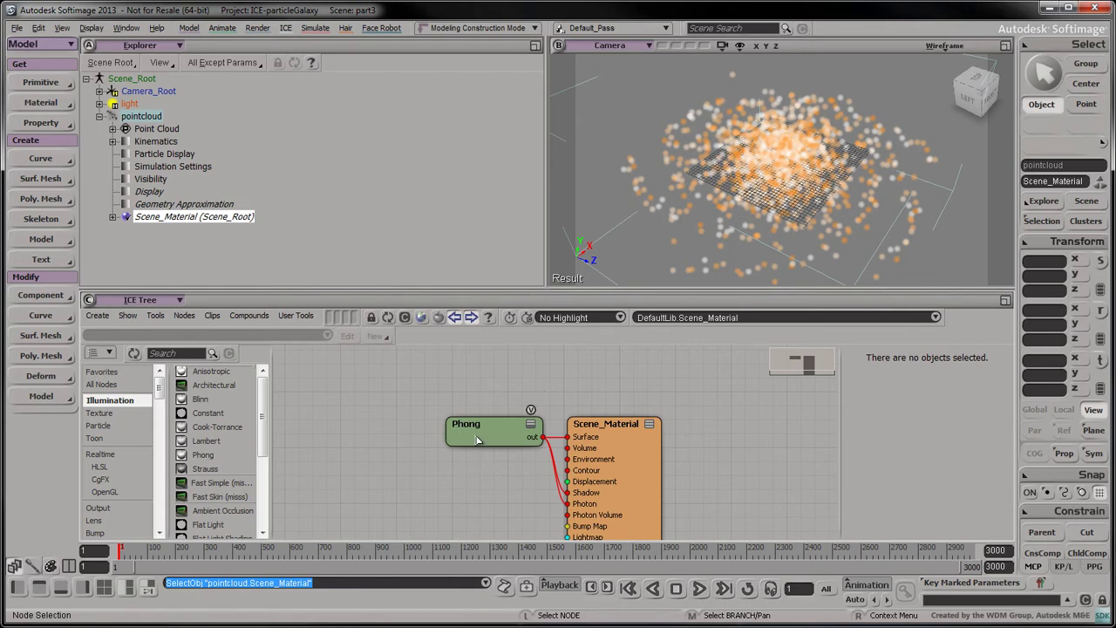
click(522, 426)
key(Delete)
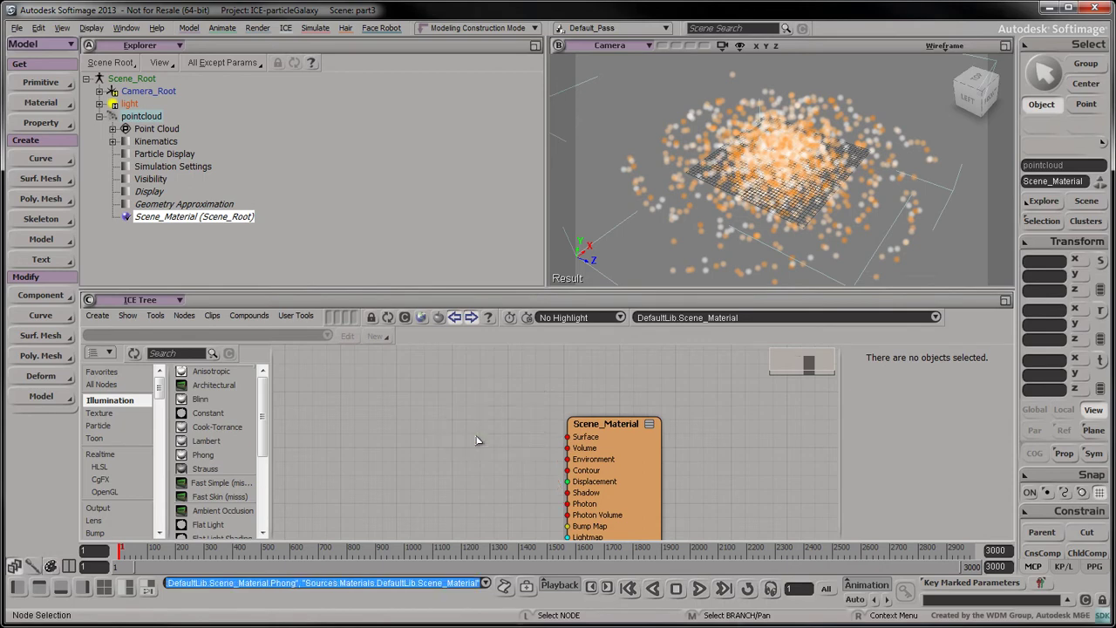
Step: Add a Particle_Volume_Cloud node and connect it to Scene_Material's Volume input
click(101, 425)
drag(218, 426, 347, 416)
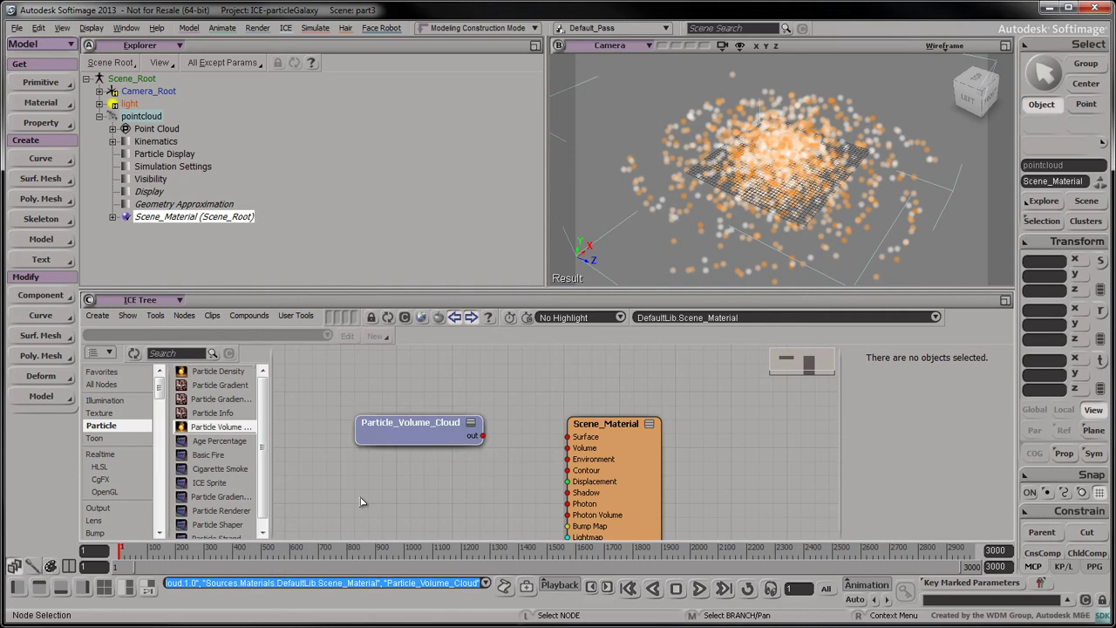
click(470, 422)
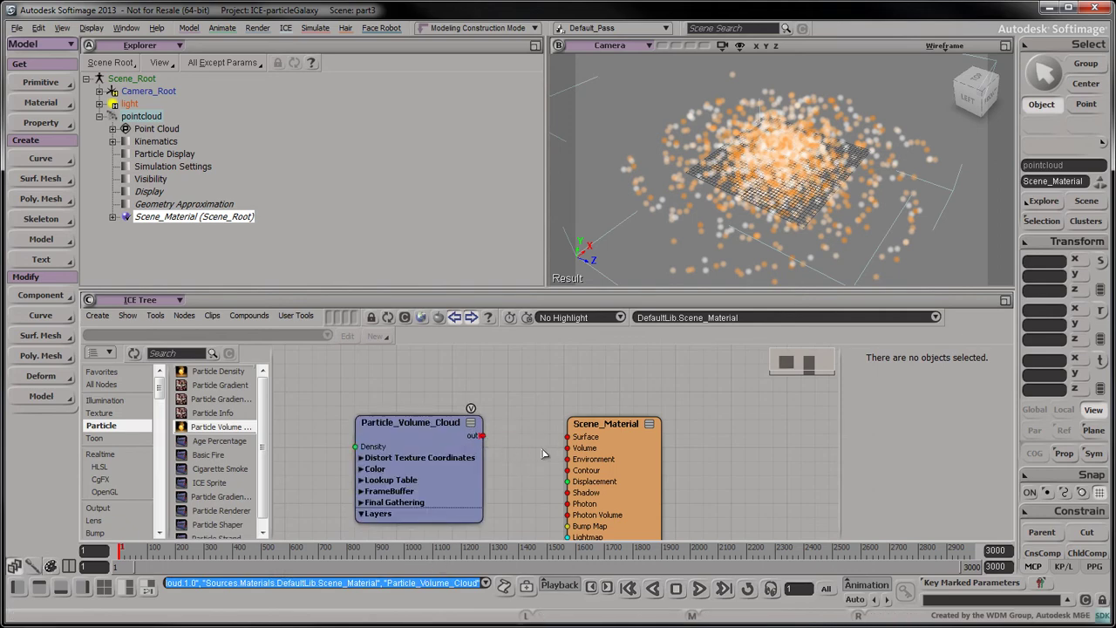
drag(542, 452, 569, 447)
drag(409, 436, 452, 442)
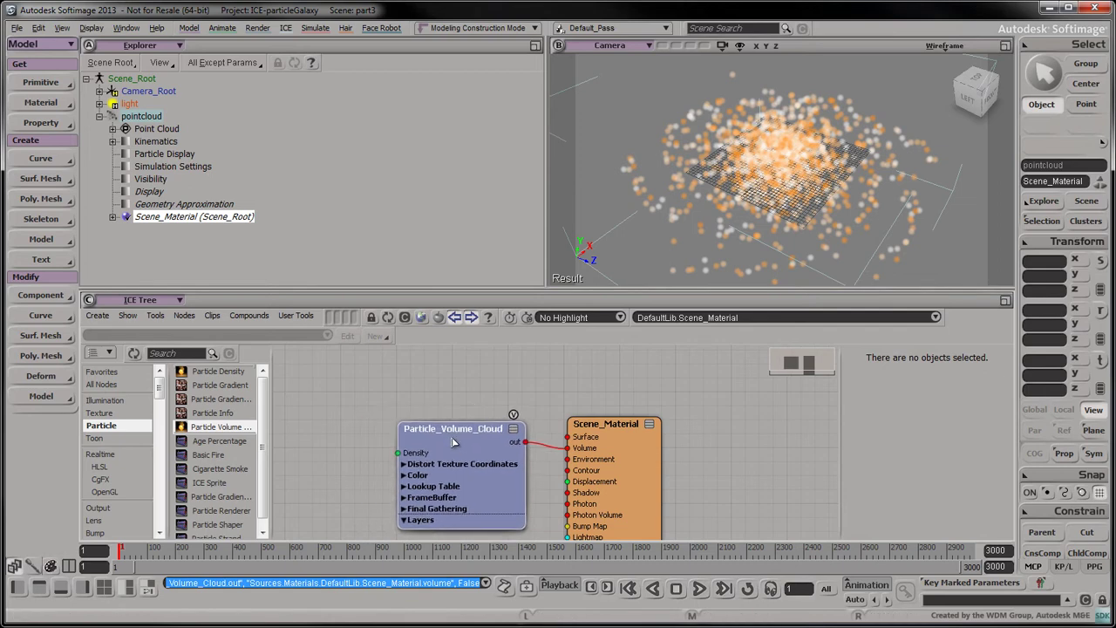
Step: Add Particle_Density and feed its Color into the volume cloud's Diffuse Color
drag(232, 375, 284, 413)
middle_drag(420, 380, 557, 340)
drag(453, 401, 354, 421)
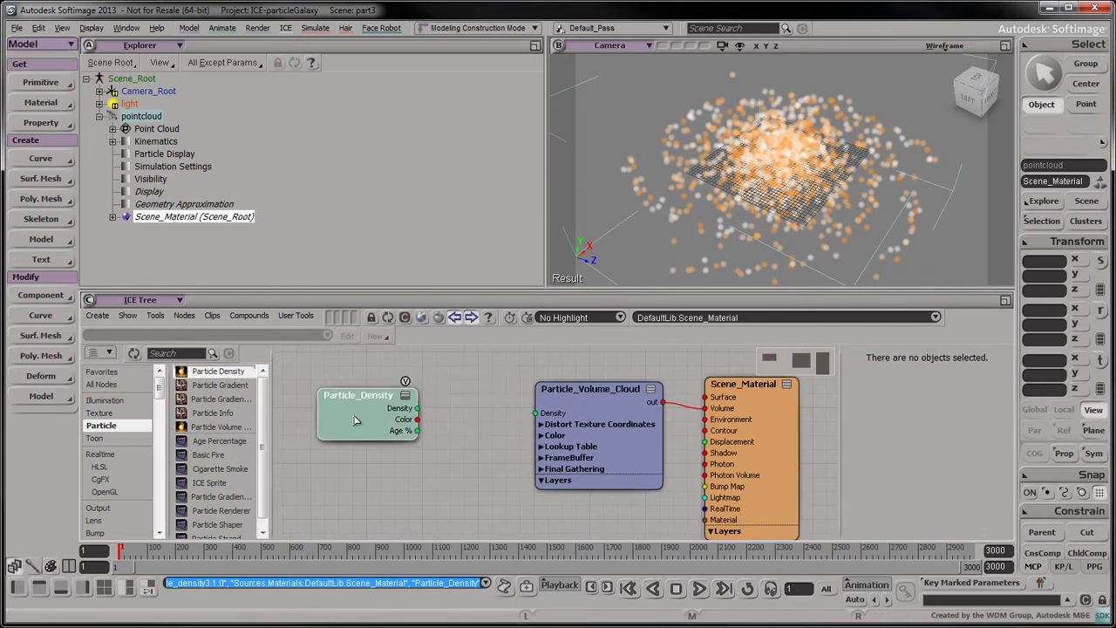
middle_drag(448, 399, 393, 395)
drag(358, 411, 481, 409)
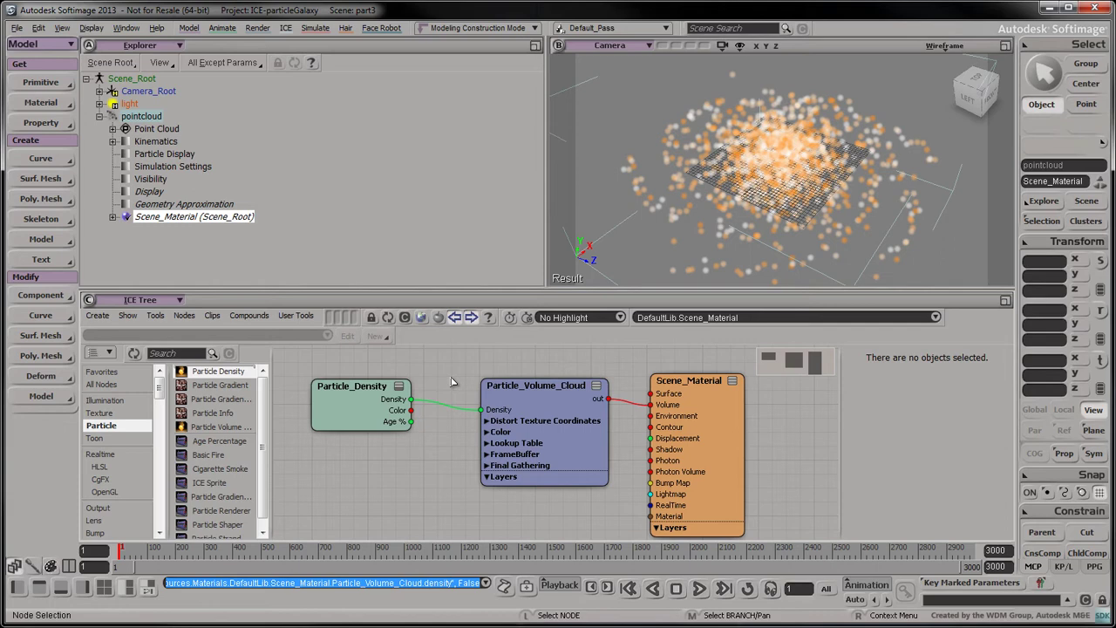
click(487, 431)
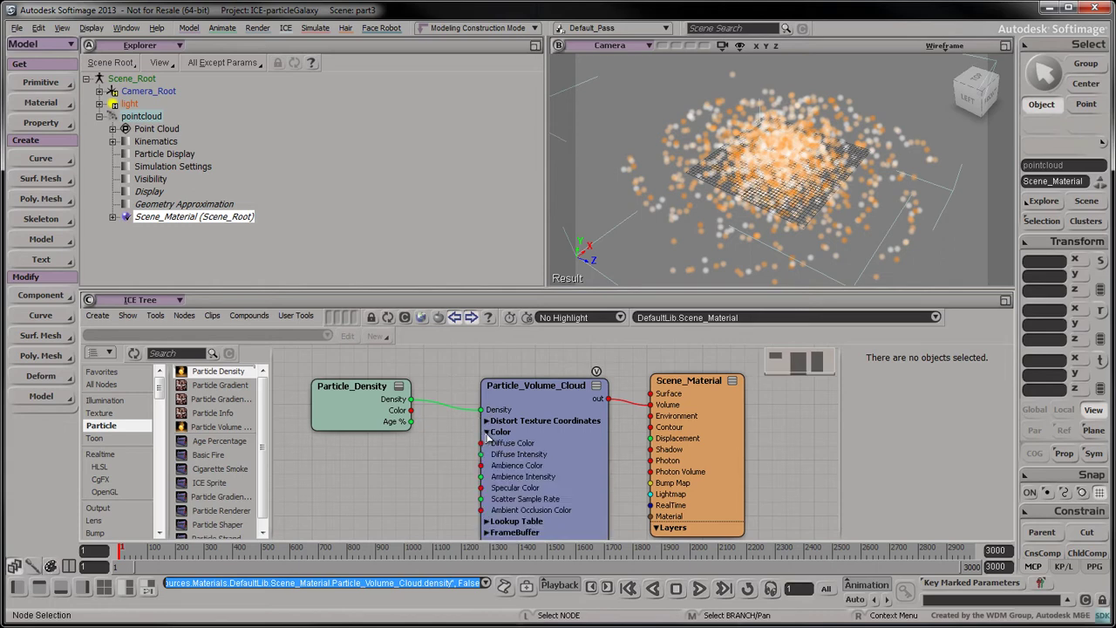
drag(410, 410, 482, 444)
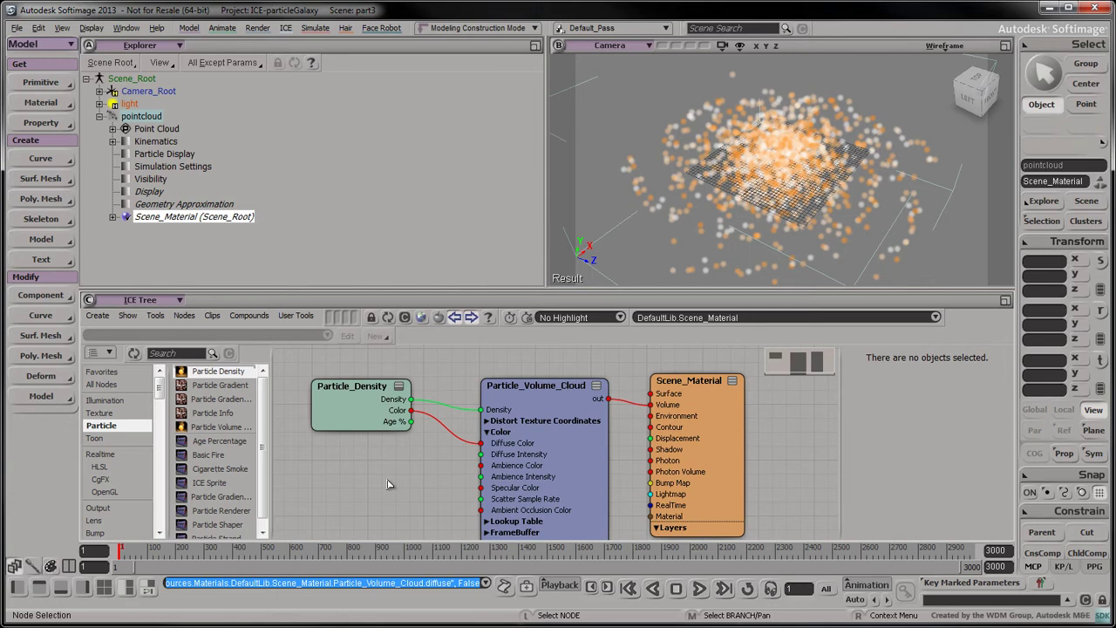
Step: At frame 1, draw a render region over the particle cloud
click(627, 589)
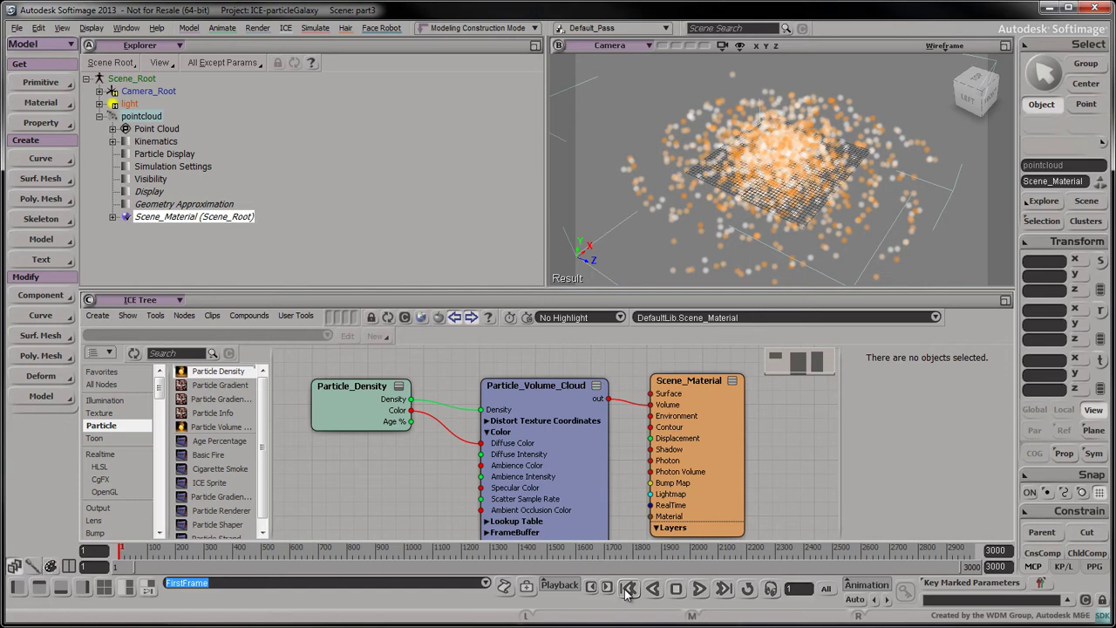
key(s)
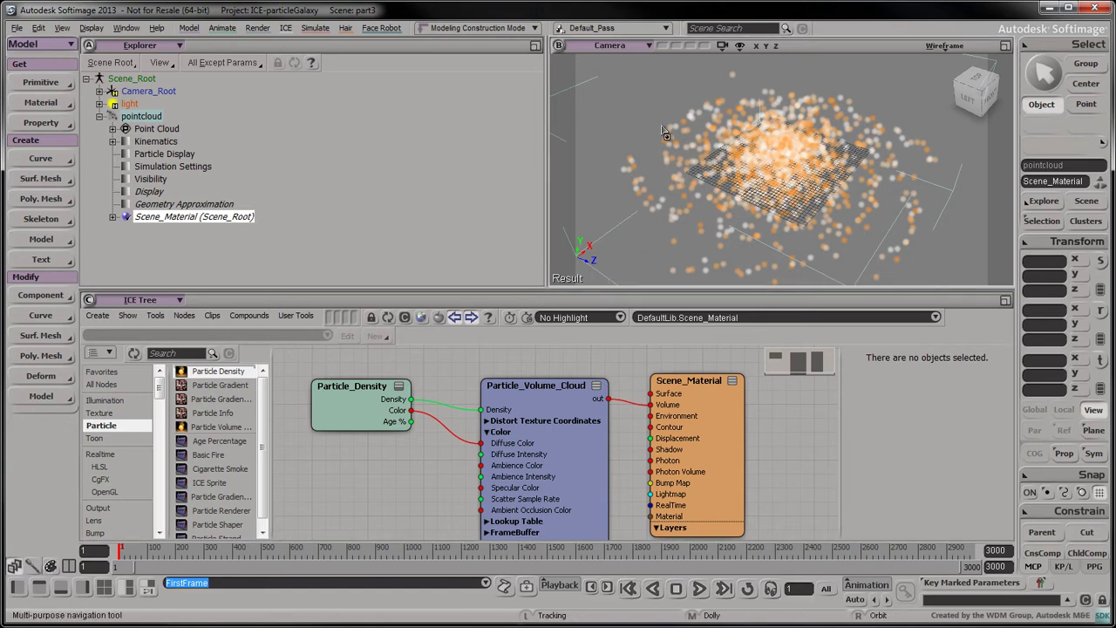
key(q)
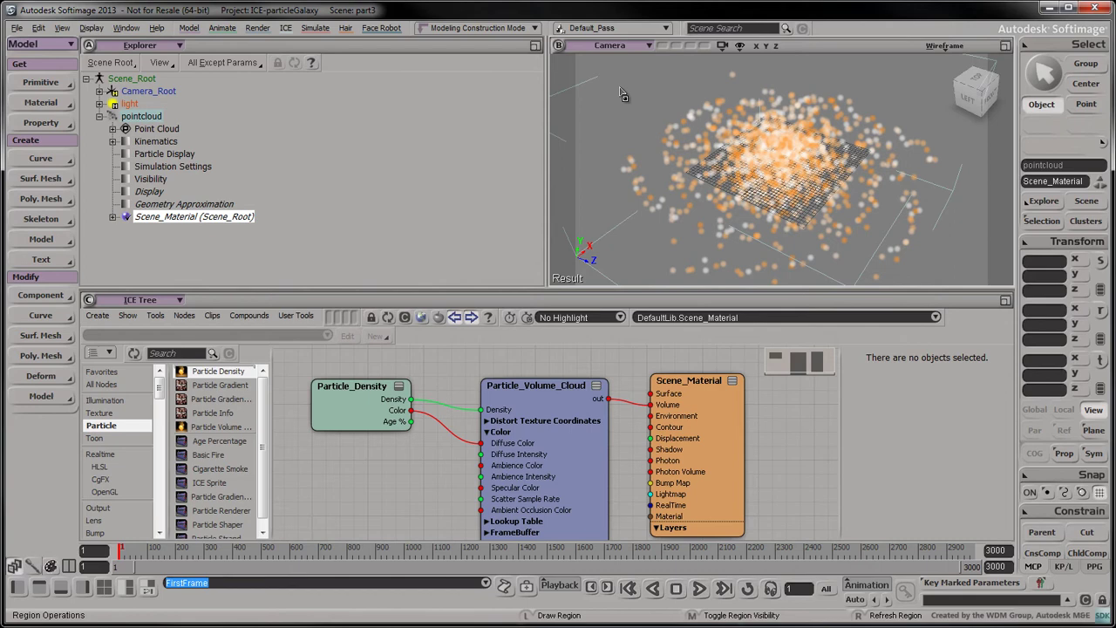
drag(619, 87, 957, 277)
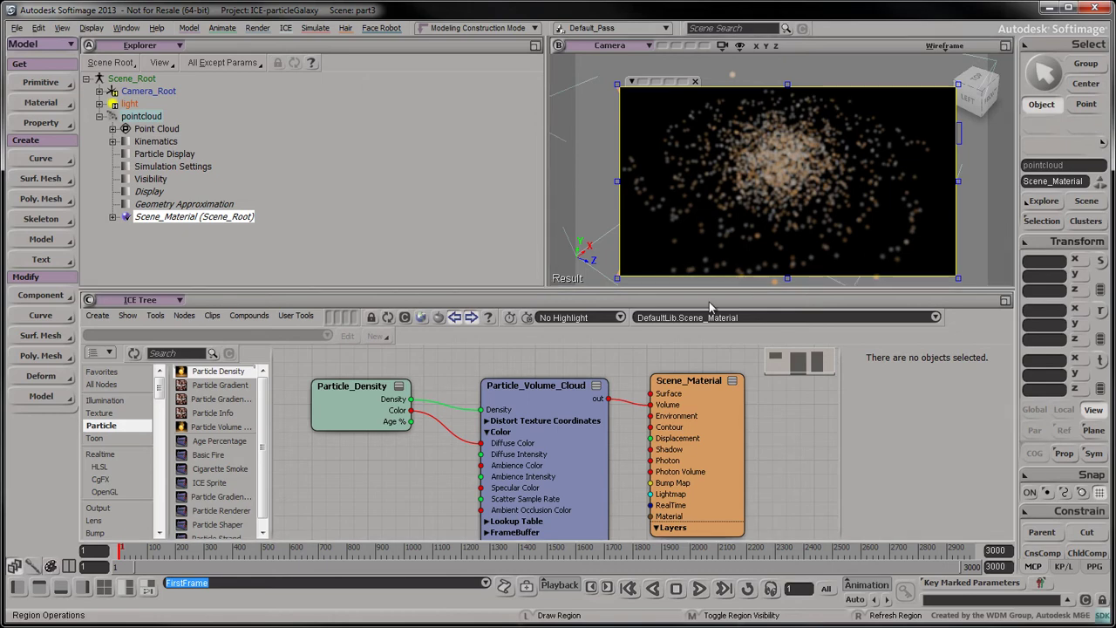
Step: Set Particle_Volume_Cloud's Contrast center to 0.7 and Ambience Intensity to 0.5
double_click(564, 403)
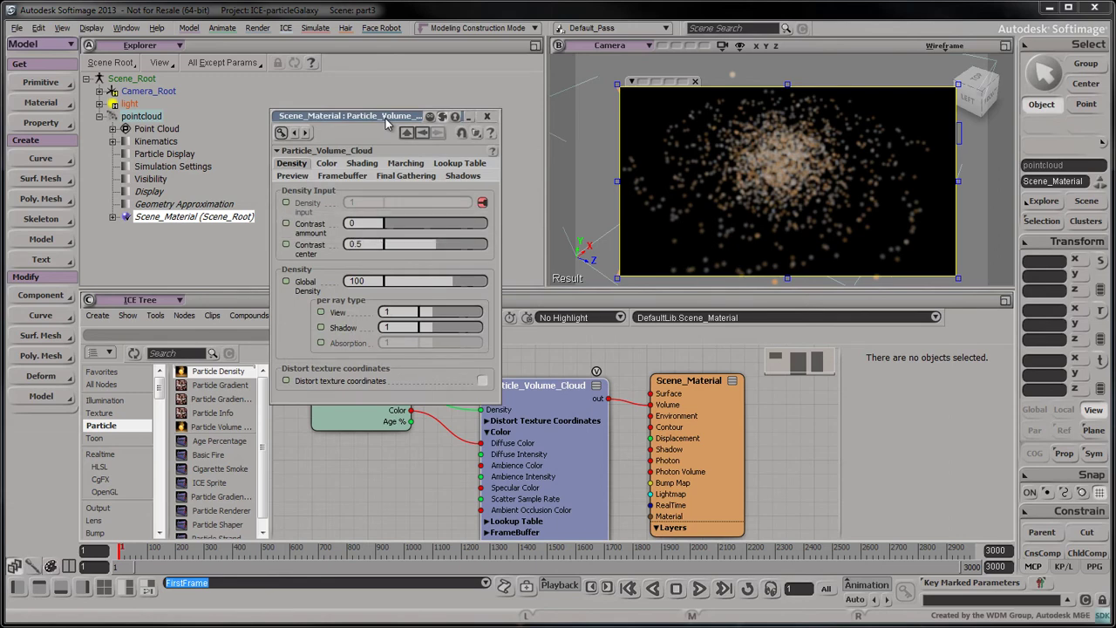
click(373, 245)
text(0.7)
key(Return)
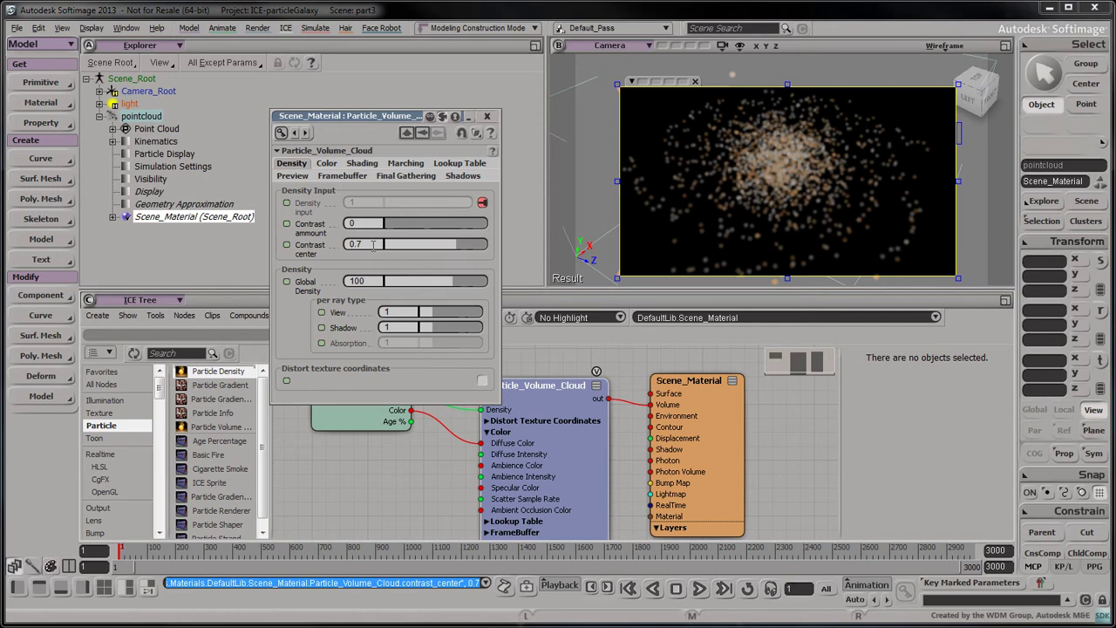
click(326, 163)
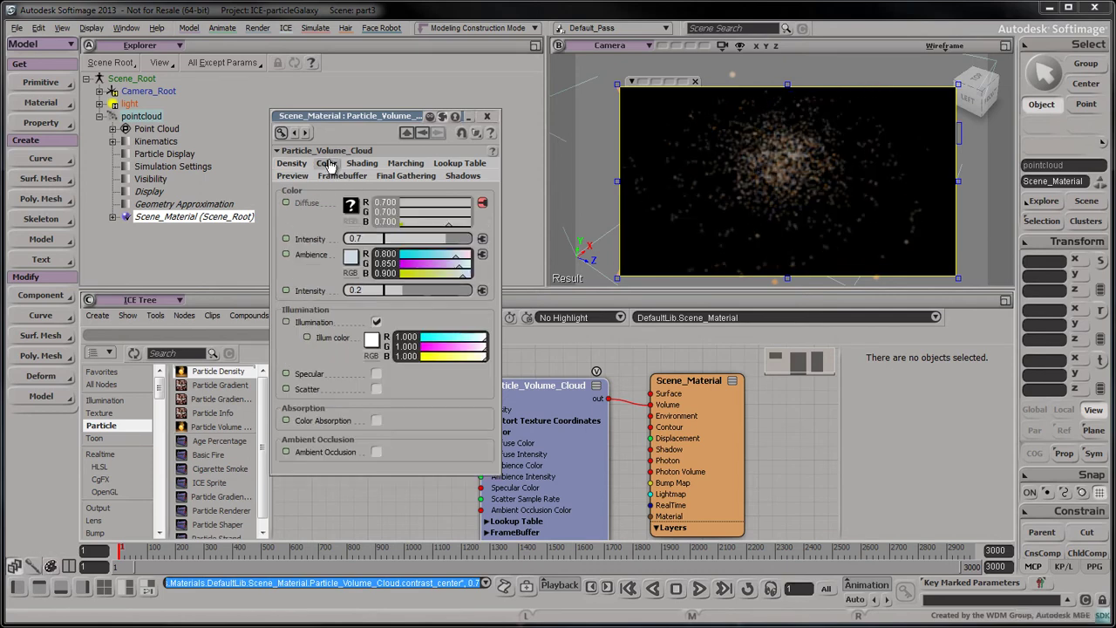
click(370, 290)
text(0.5)
key(Return)
click(487, 116)
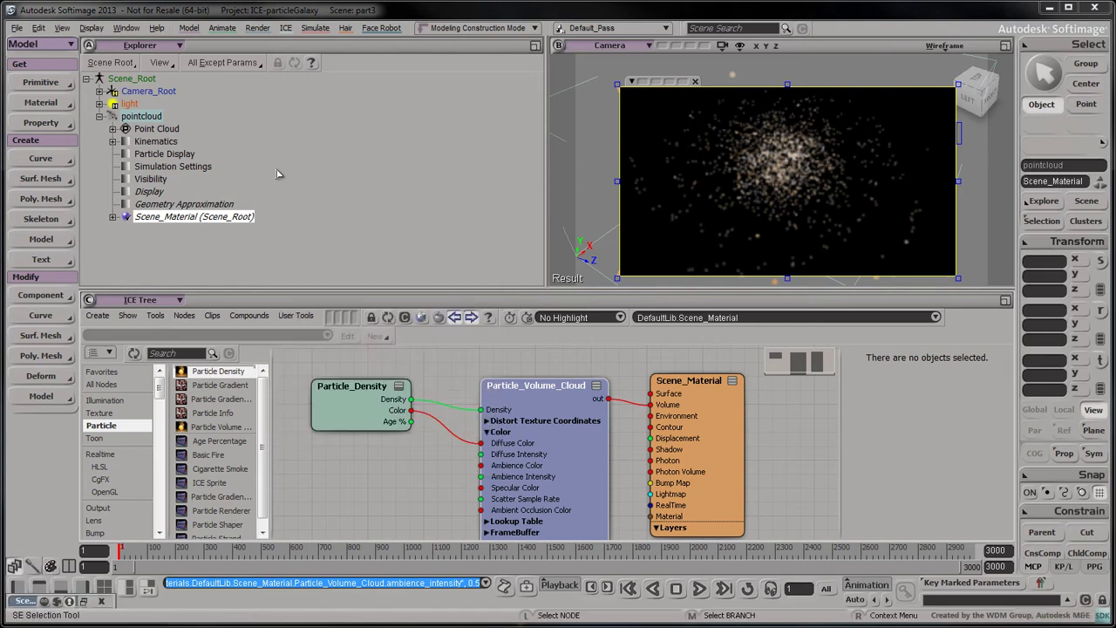
Step: In the pointcloud ICE tree, set particle size to 1.5 and Particles Per Spiral to 500
click(181, 121)
drag(741, 453, 579, 470)
drag(629, 443, 610, 427)
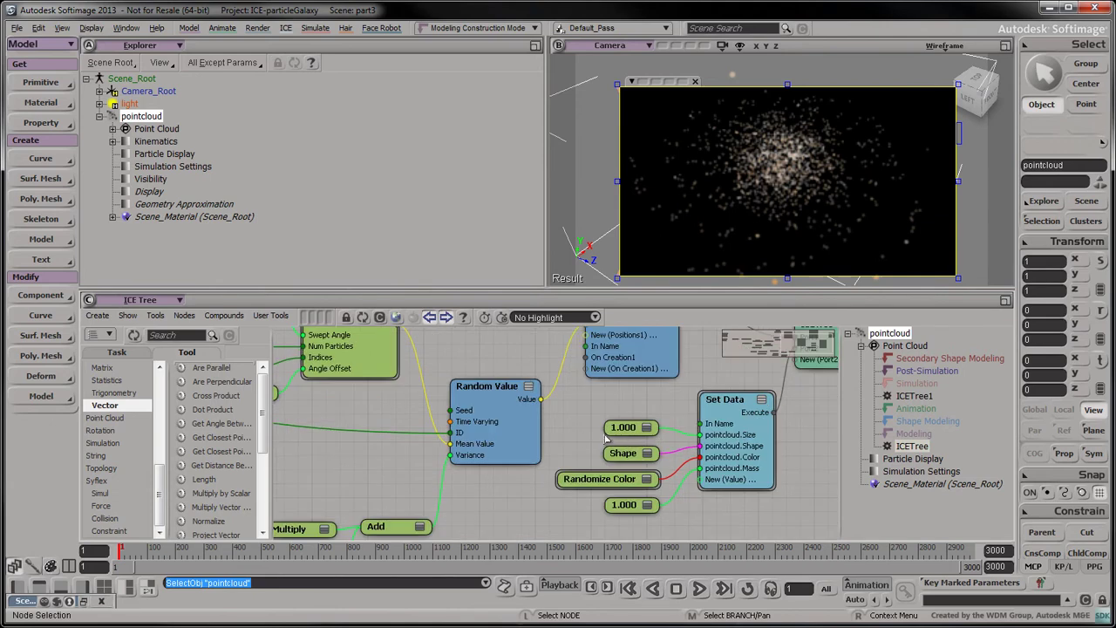
double_click(619, 428)
drag(325, 230, 337, 230)
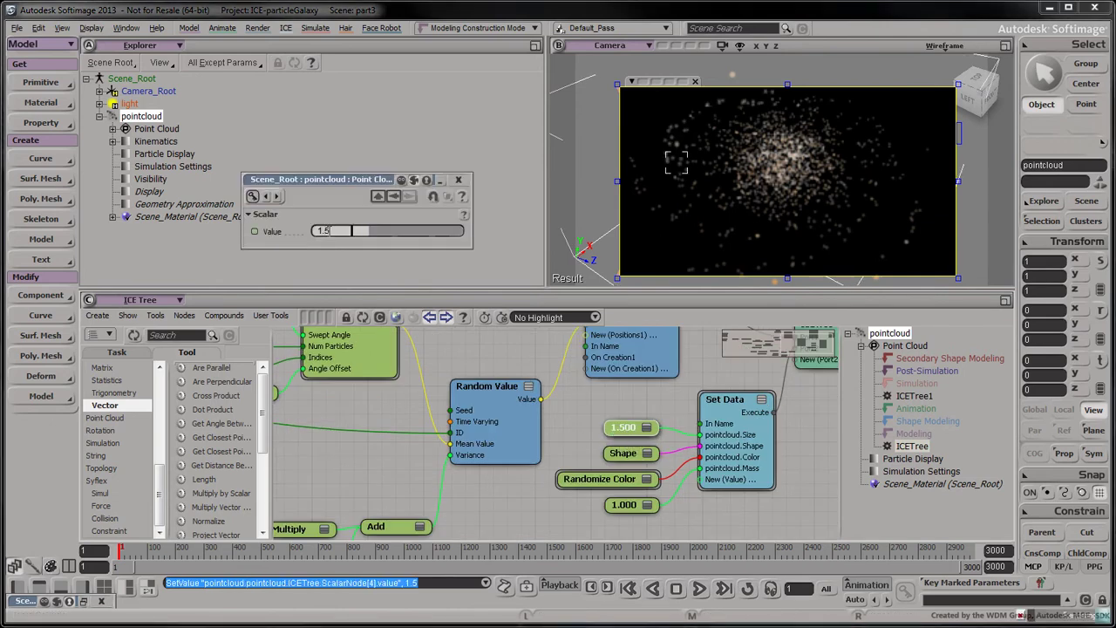
drag(373, 452, 514, 397)
double_click(353, 401)
click(349, 243)
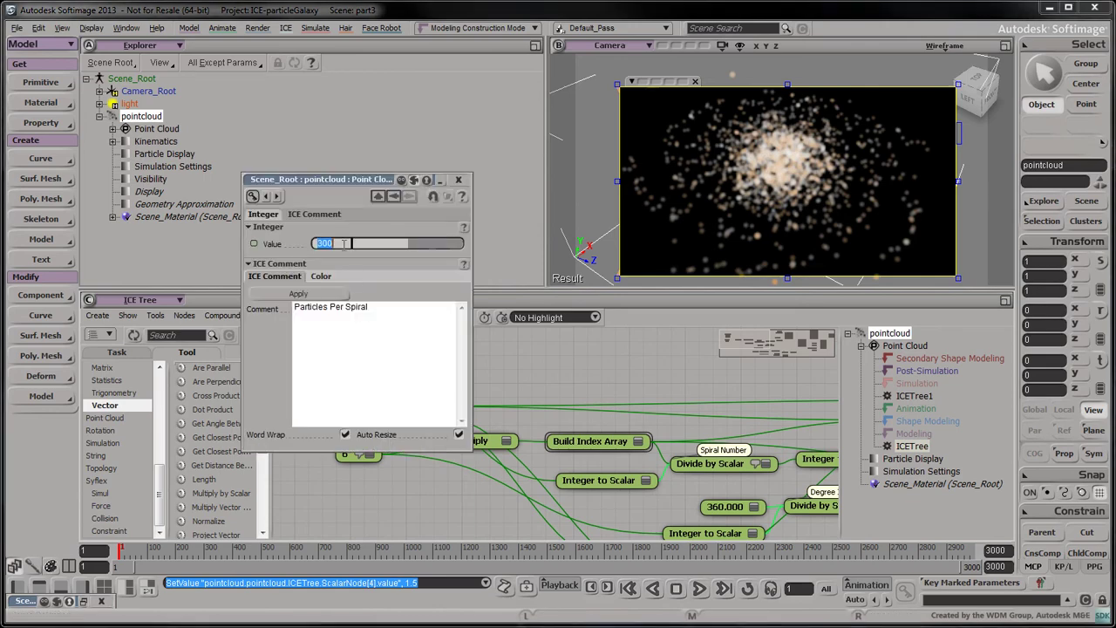
text(500)
key(Return)
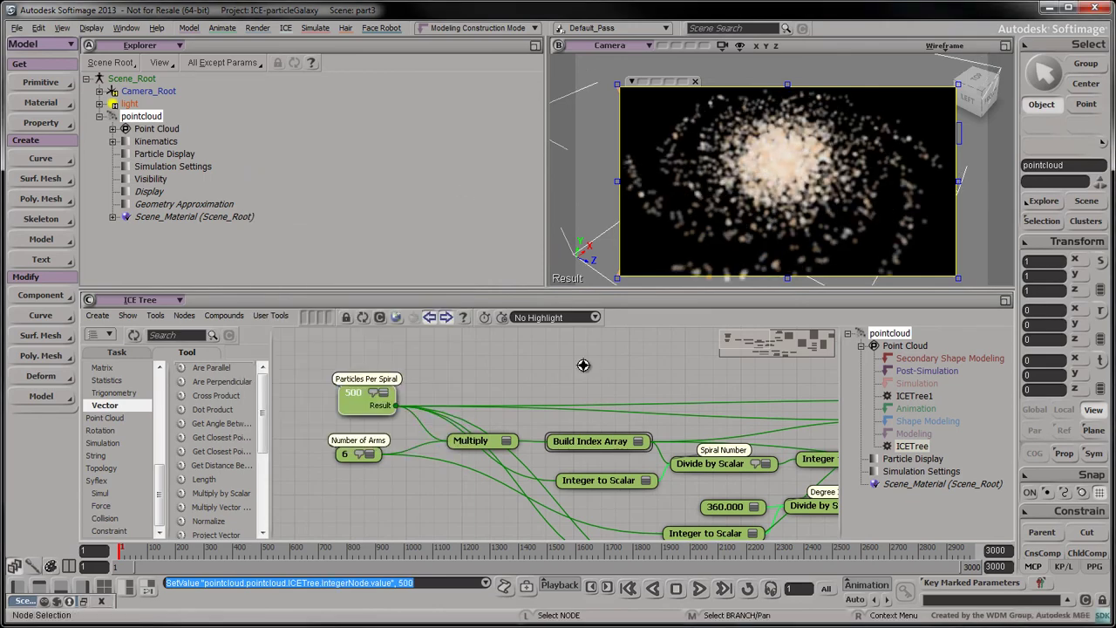
Step: Set Randomize Color to mean 0.45/1/1, variance 0.654, on the Blue channel
drag(584, 366, 501, 484)
double_click(561, 449)
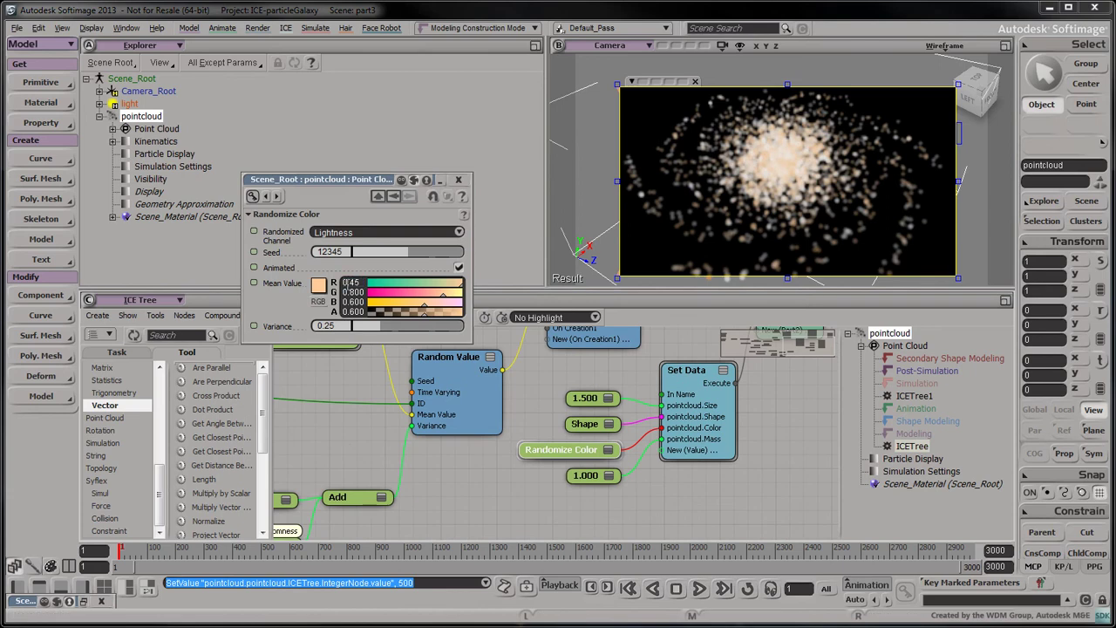
click(346, 292)
key(Return)
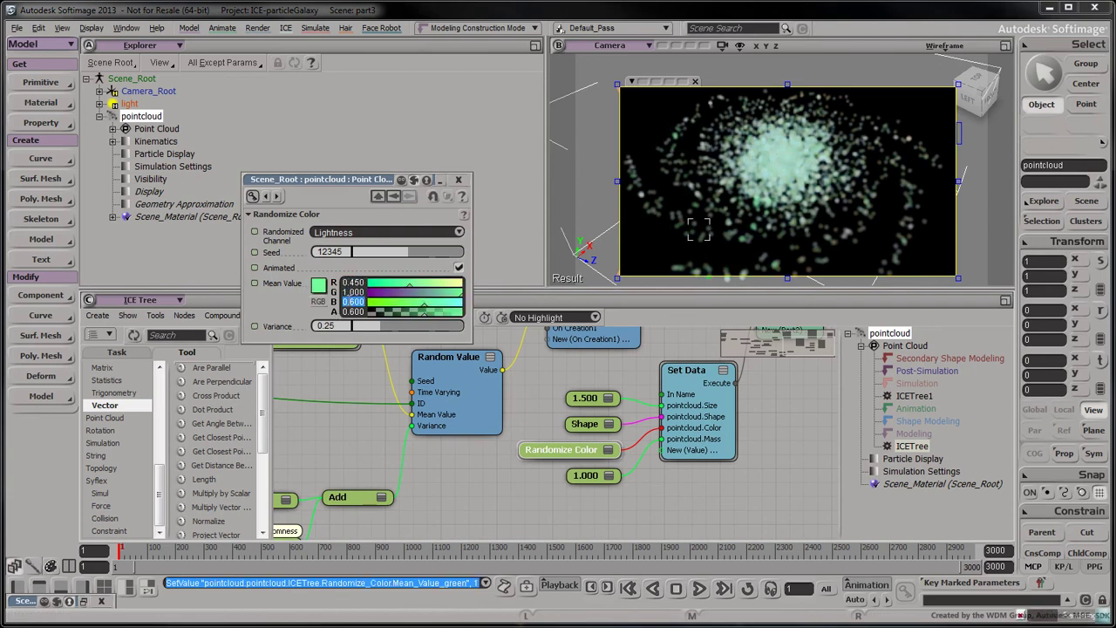
click(346, 301)
text(1)
key(Return)
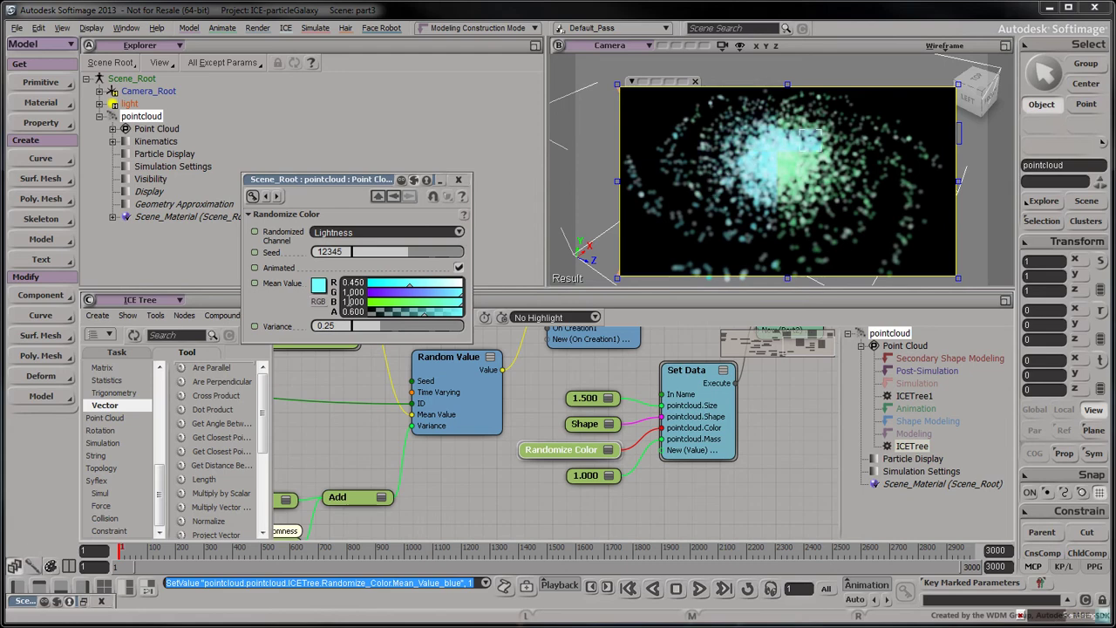
click(345, 326)
text(0.654)
key(Return)
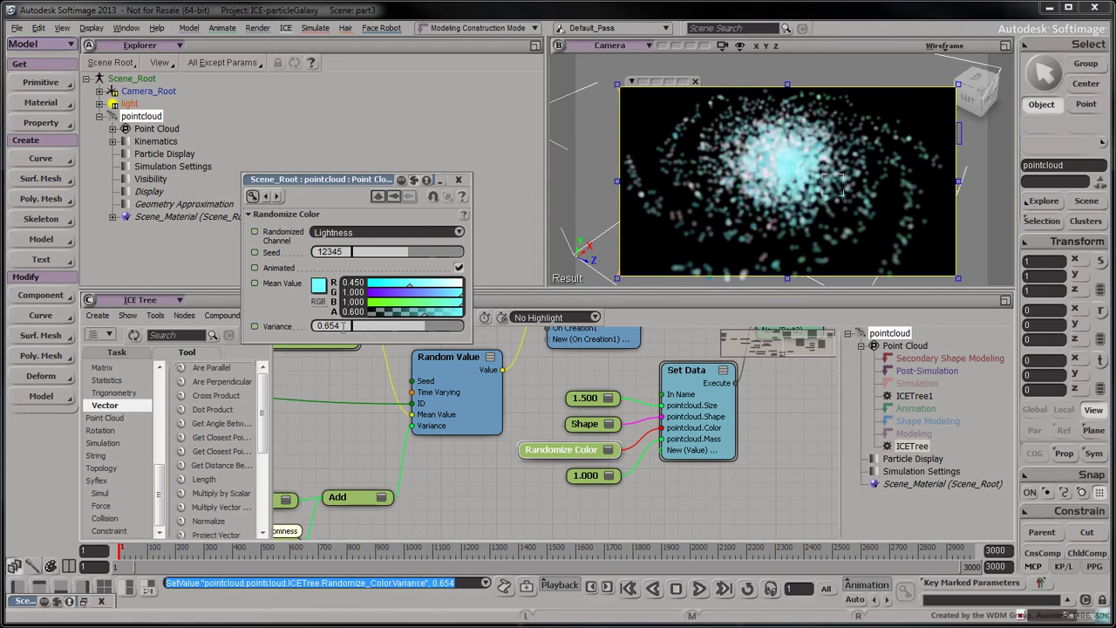
click(368, 232)
click(368, 229)
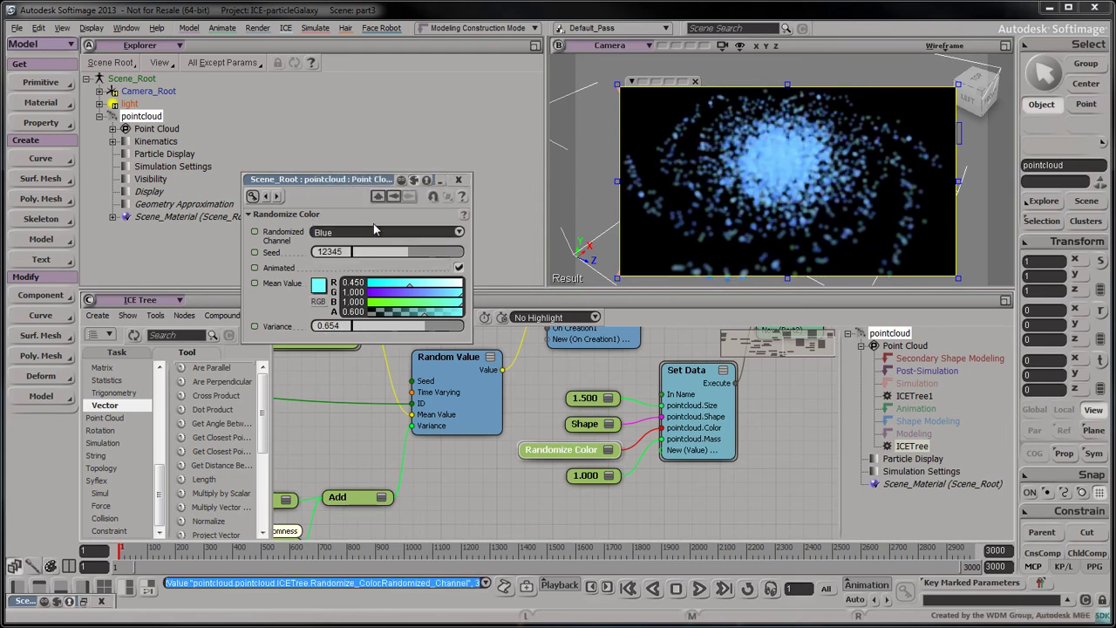
click(457, 179)
Step: Redraw a larger render region over the now-blue galaxy
key(q)
middle_click(589, 70)
drag(586, 62, 971, 281)
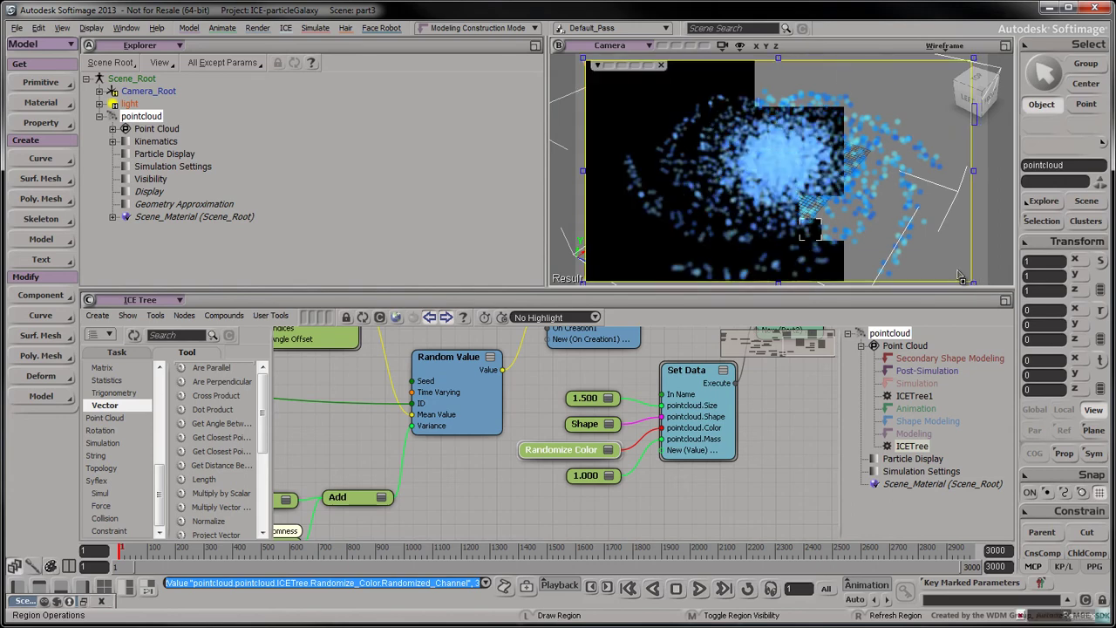